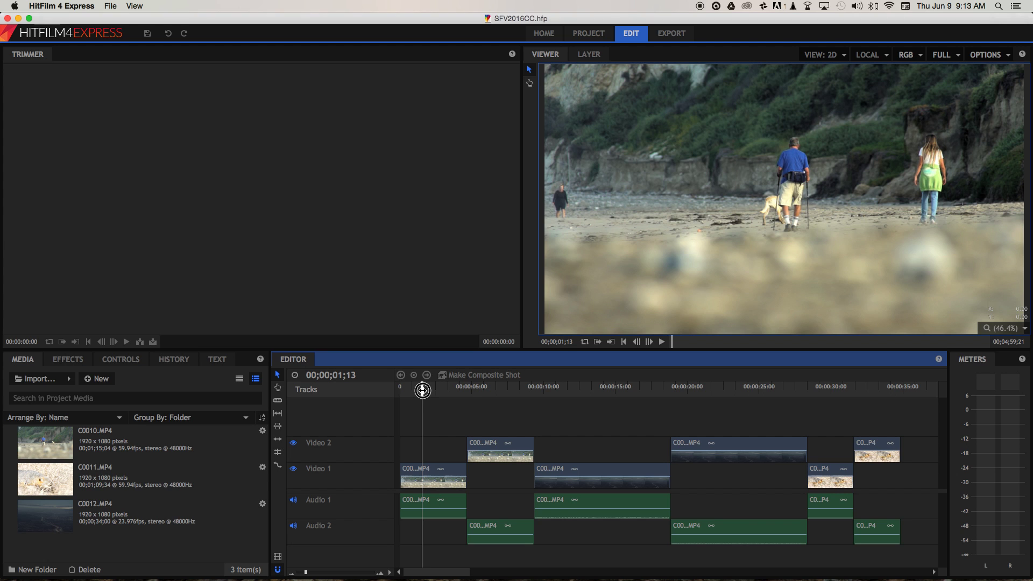
Step: Move the preview to about 2 seconds and select the first C0010.MP4 beach clip on Video 1
{"action": "left_click_drag", "start_coordinate": [425, 393], "coordinate": [433, 390]}
{"action": "left_click", "coordinate": [427, 472]}
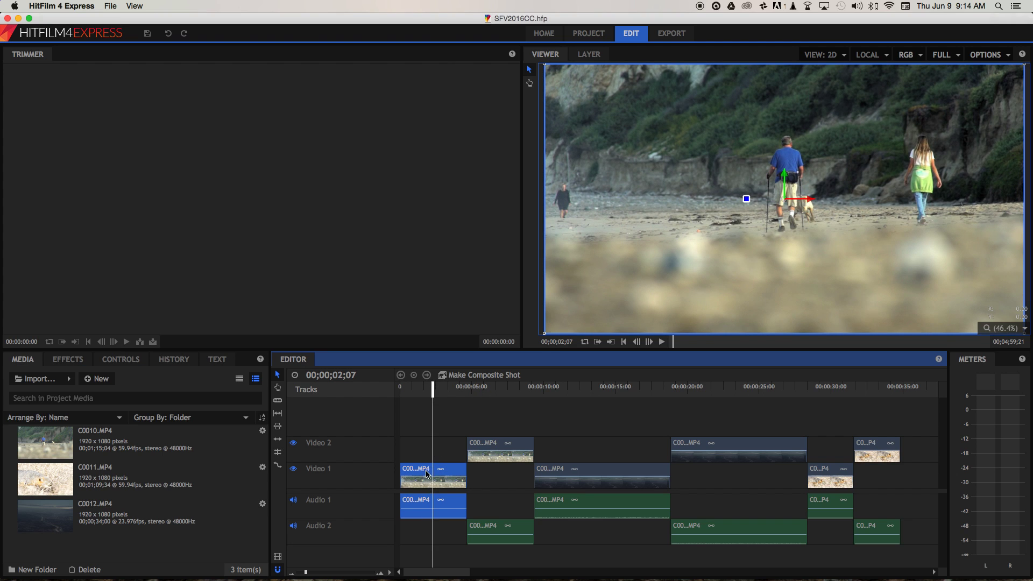
{"action": "right_click", "coordinate": [426, 471]}
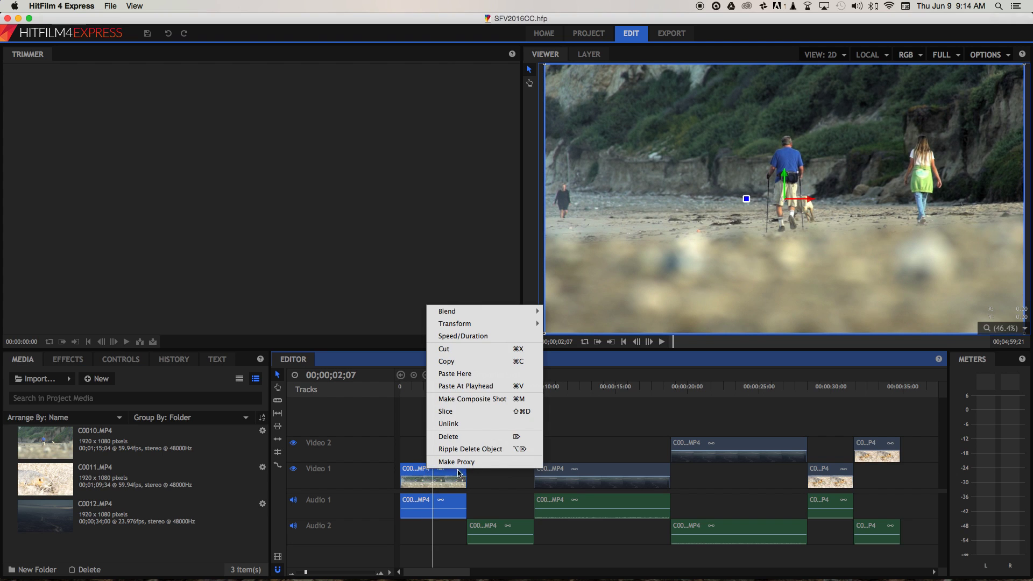
Step: Make the beach clip a C0010.MP4 Composite Shot and advance its preview to frame 45
{"action": "left_click", "coordinate": [482, 401]}
{"action": "left_click", "coordinate": [578, 327]}
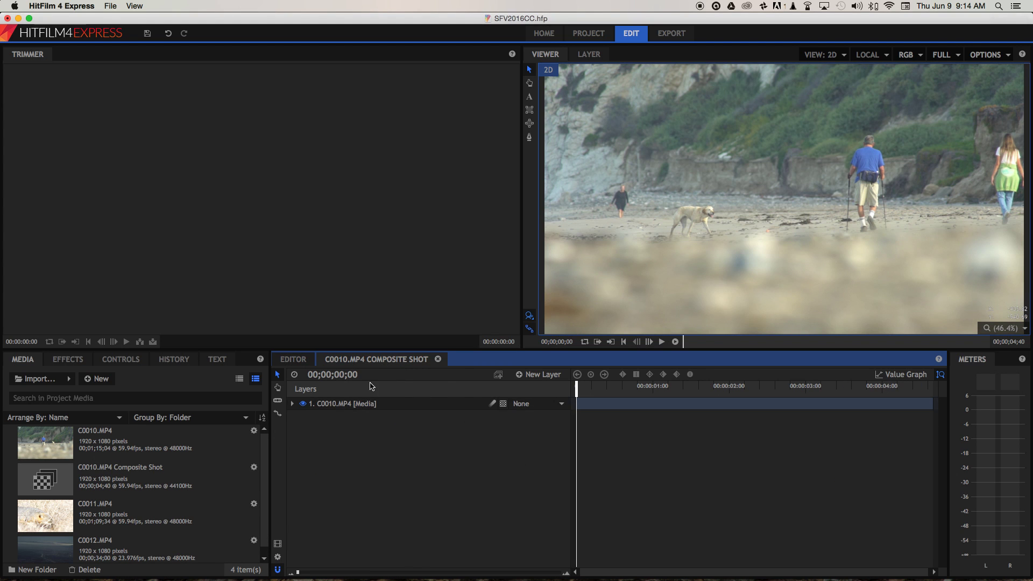
{"action": "left_click", "coordinate": [350, 405]}
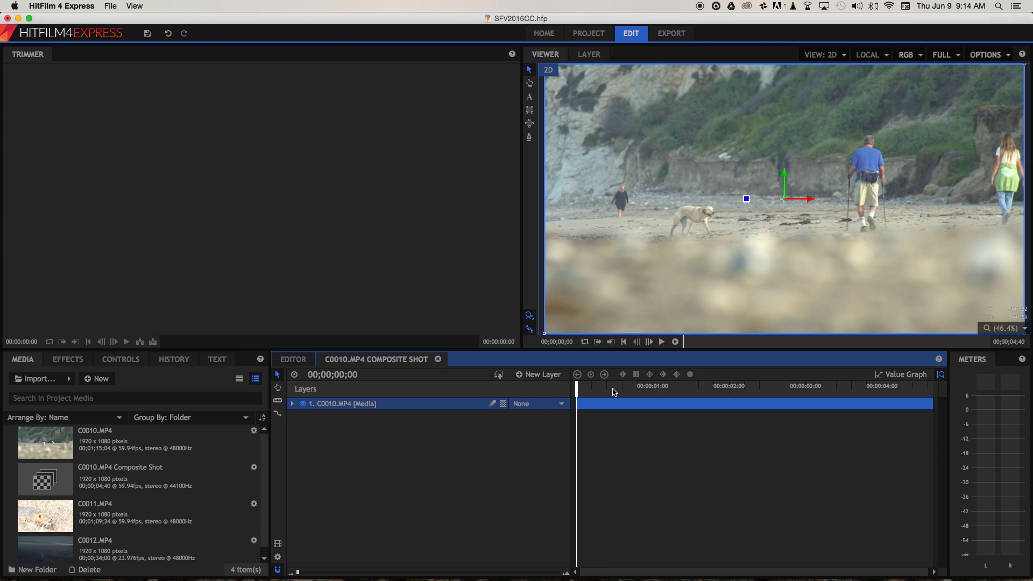
{"action": "left_click_drag", "start_coordinate": [614, 392], "coordinate": [634, 392]}
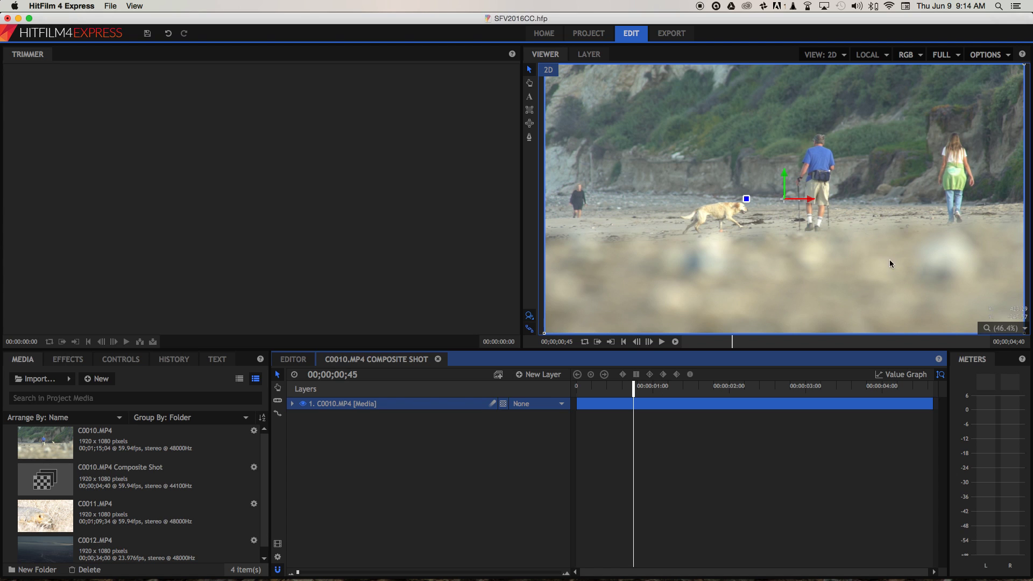
Step: Check the clip's properties and applied effects in the editor, then return to the composite shot
{"action": "left_click", "coordinate": [294, 360]}
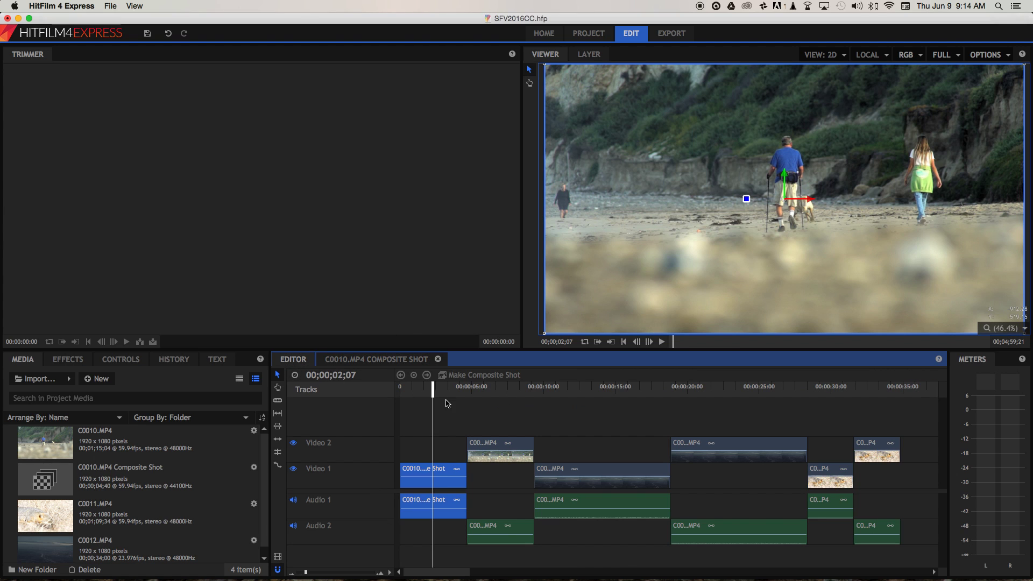
{"action": "left_click", "coordinate": [73, 359]}
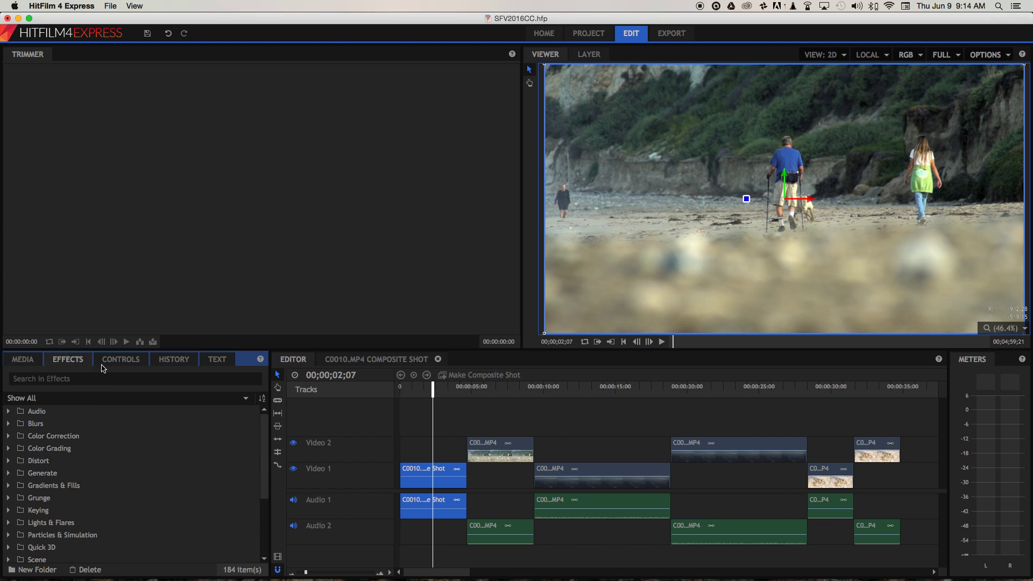
{"action": "left_click", "coordinate": [121, 359]}
{"action": "left_click", "coordinate": [8, 410]}
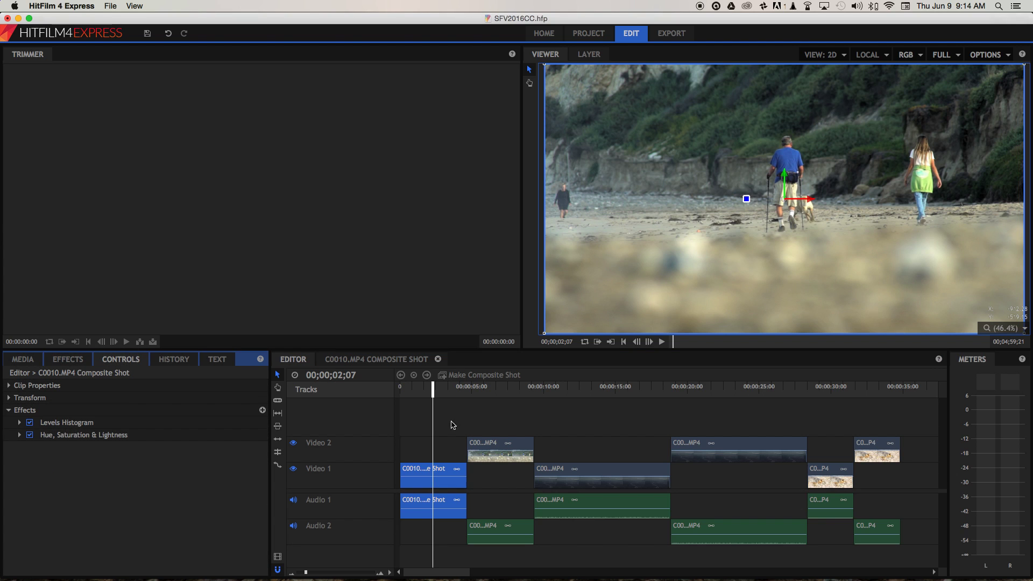
{"action": "left_click", "coordinate": [393, 360]}
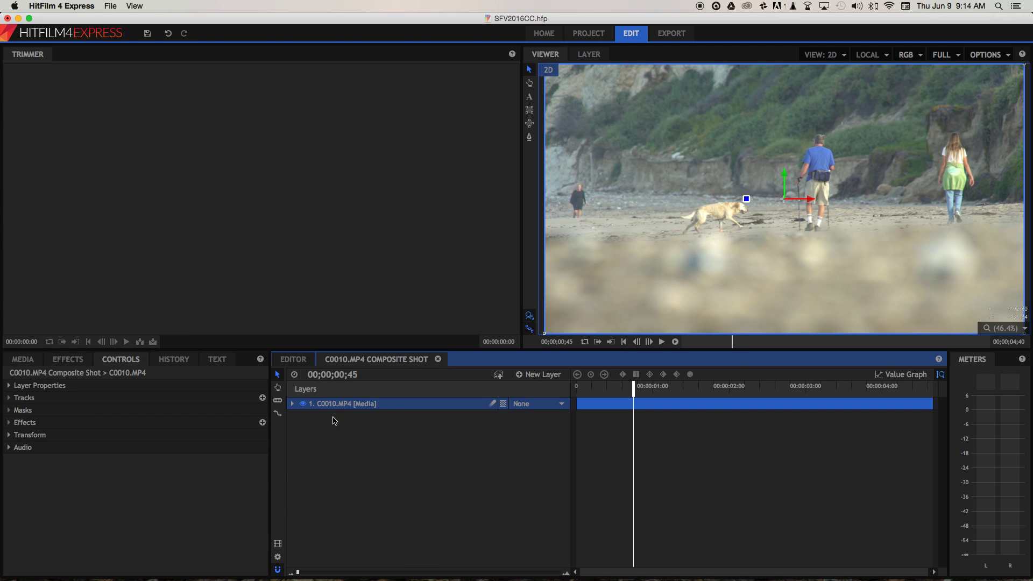
Step: Duplicate the C0010.MP4 beach layer inside the composite shot and select the top copy
{"action": "left_click", "coordinate": [293, 360]}
{"action": "left_click", "coordinate": [398, 362]}
{"action": "right_click", "coordinate": [346, 407]}
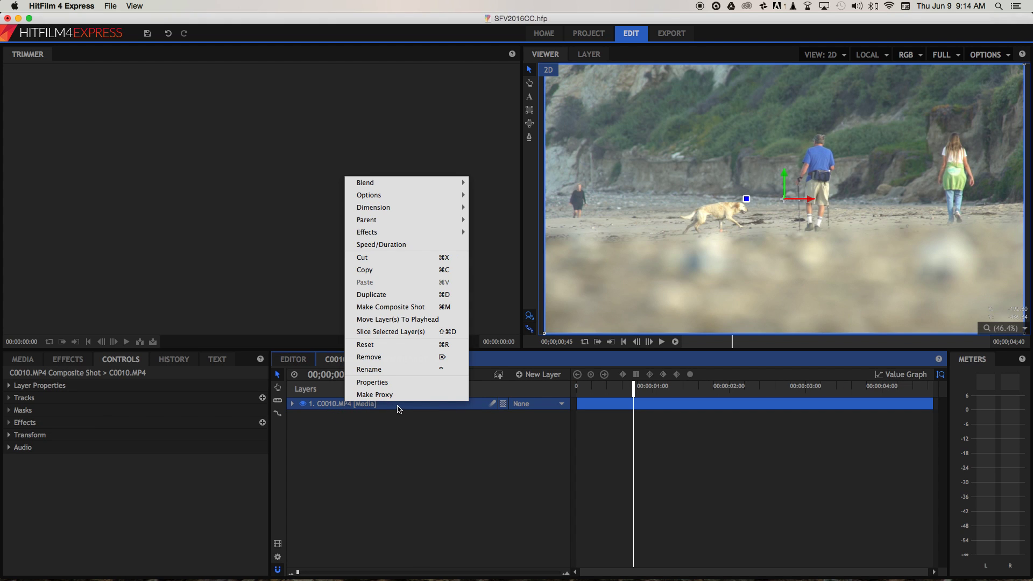
{"action": "left_click", "coordinate": [380, 294]}
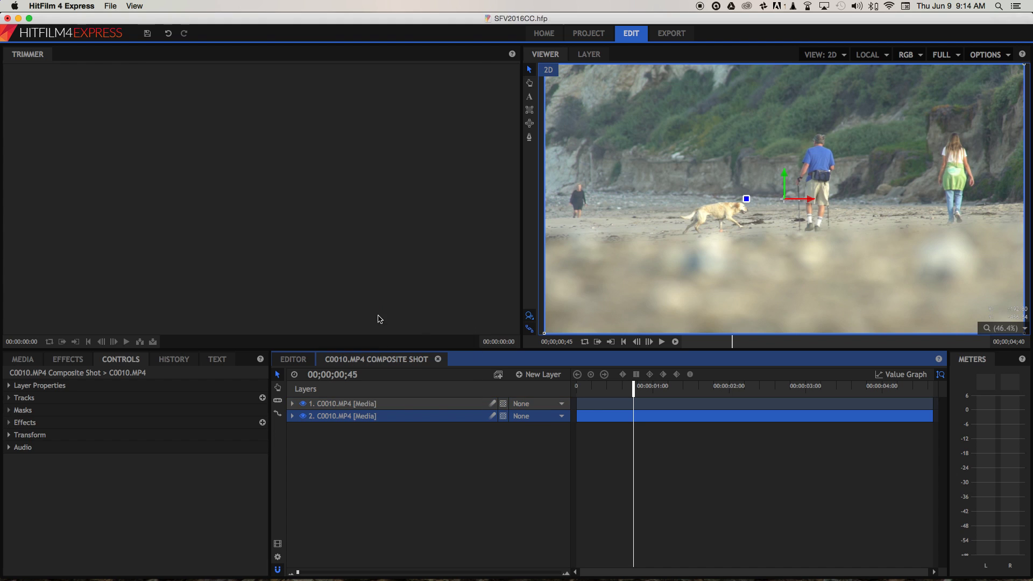
{"action": "left_click", "coordinate": [357, 454]}
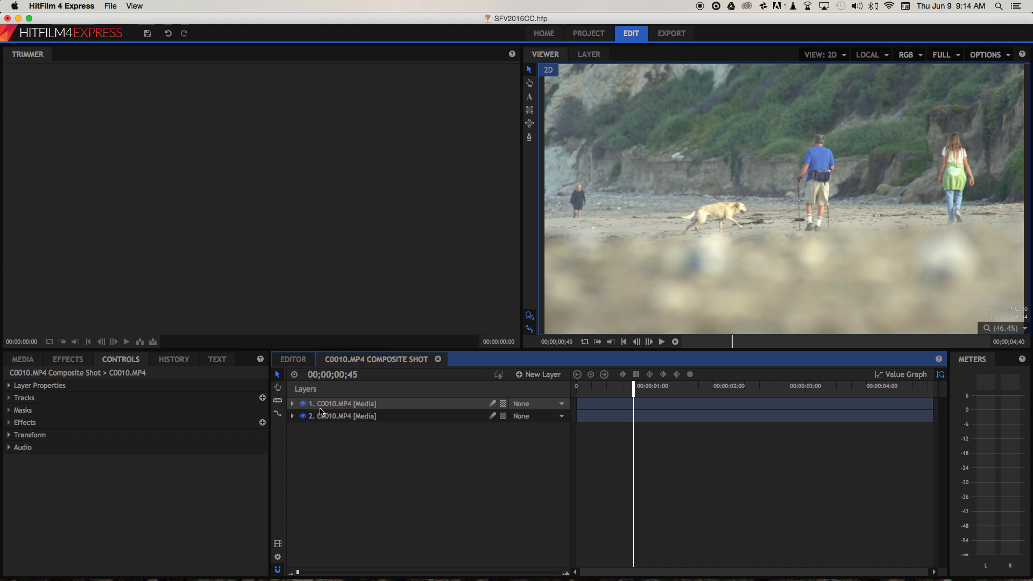
{"action": "left_click", "coordinate": [339, 404]}
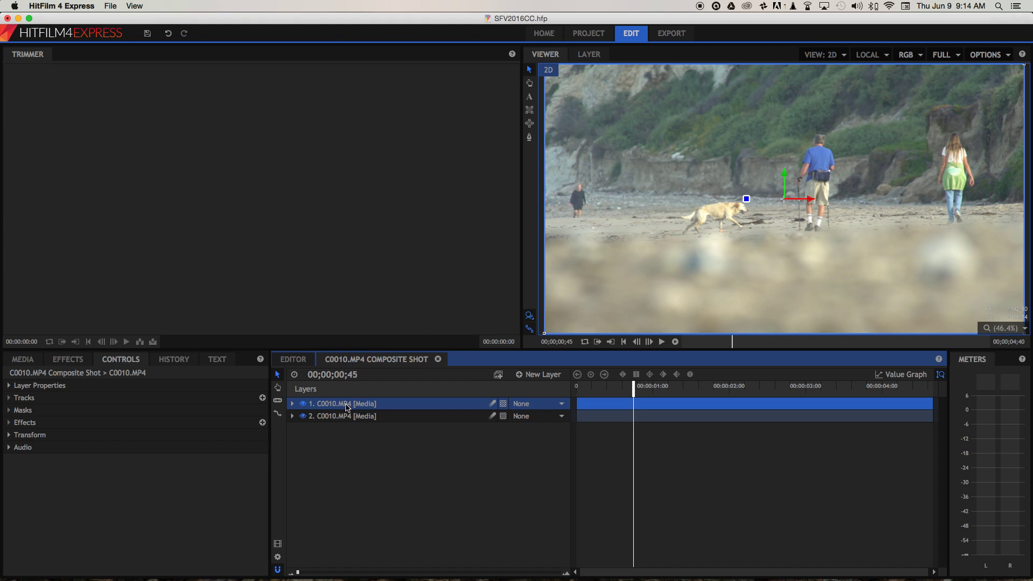
Step: Draw a wide elliptical mask on the top layer and delete the extra smaller mask around the dog
{"action": "left_click", "coordinate": [529, 125]}
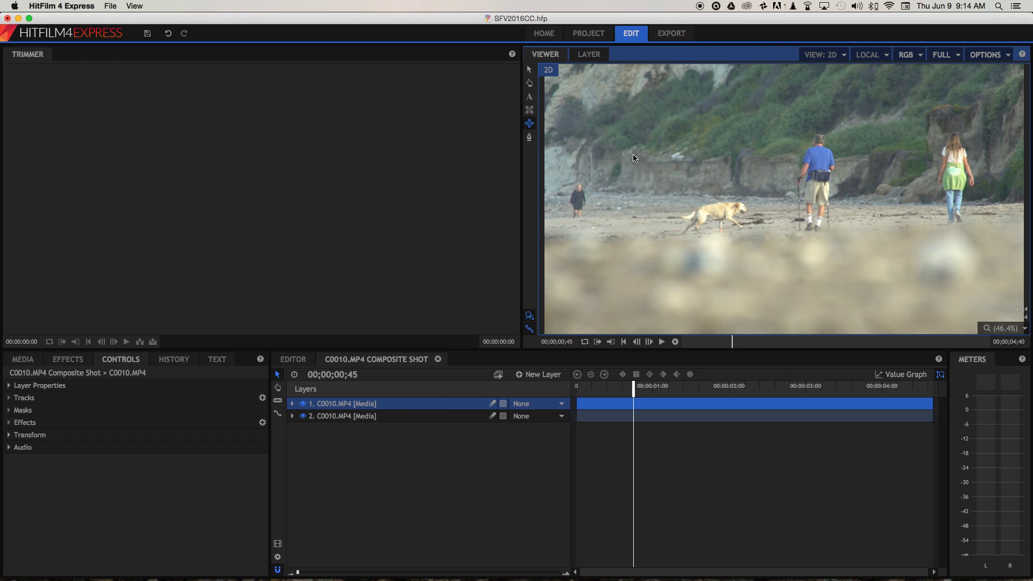
{"action": "left_click_drag", "start_coordinate": [556, 106], "coordinate": [1014, 279]}
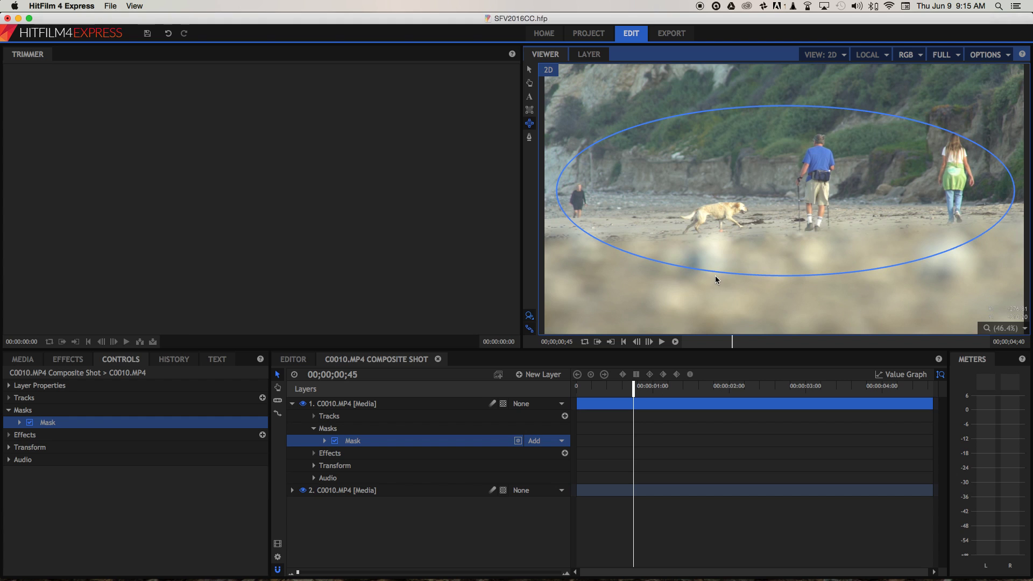
{"action": "left_click_drag", "start_coordinate": [646, 156], "coordinate": [809, 277]}
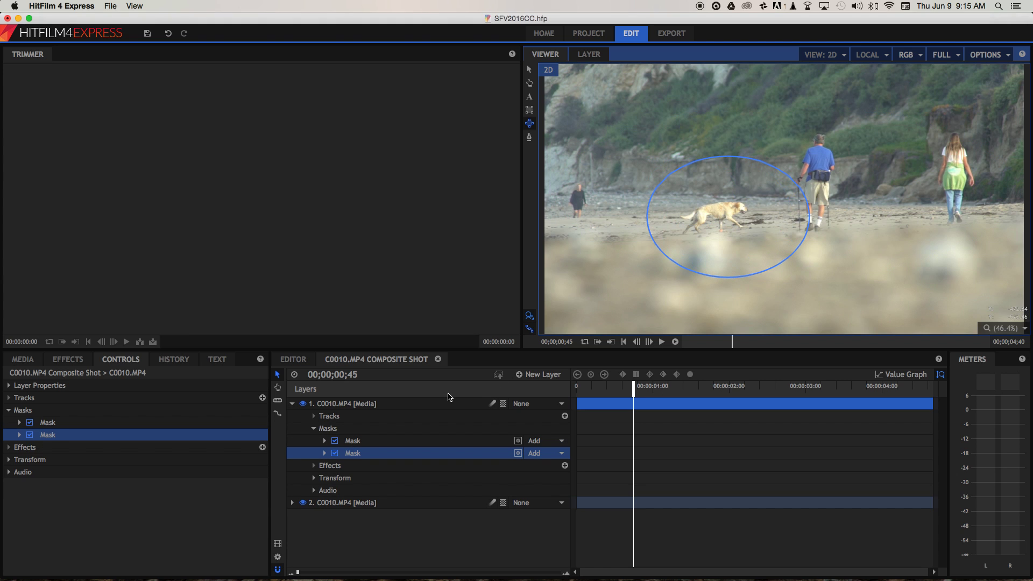
{"action": "left_click", "coordinate": [352, 455]}
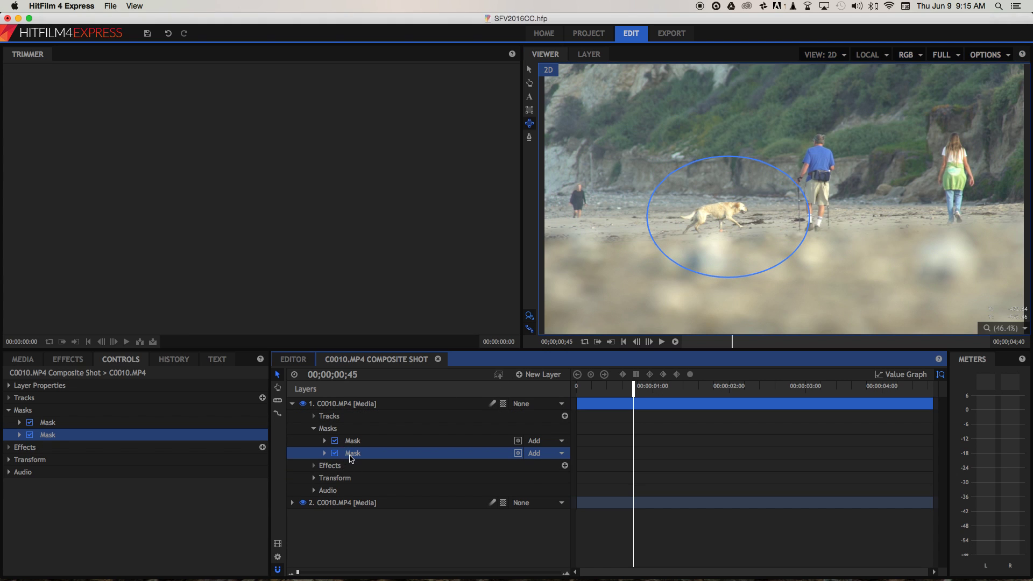
{"action": "key", "text": "Delete"}
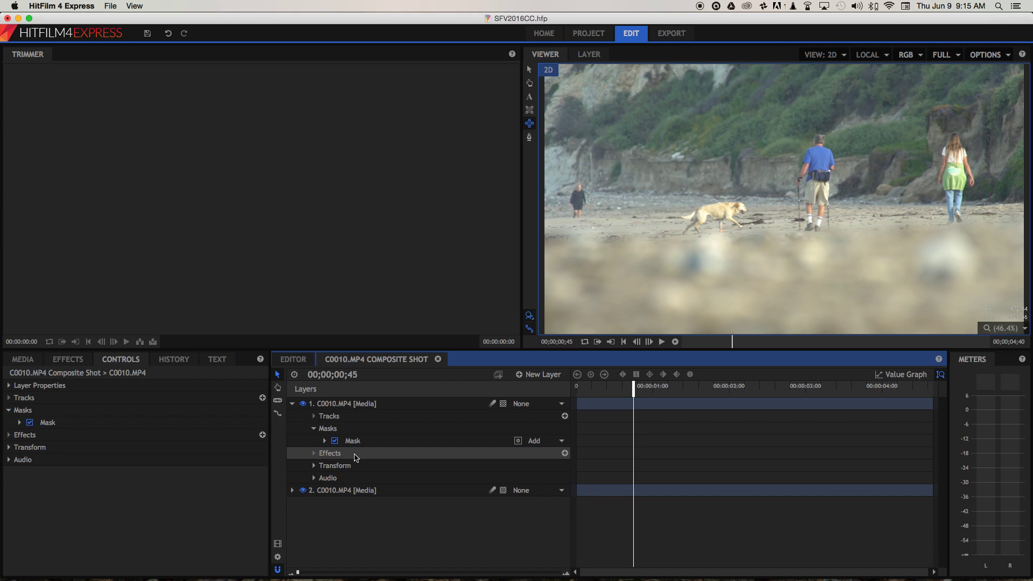
{"action": "left_click", "coordinate": [353, 442]}
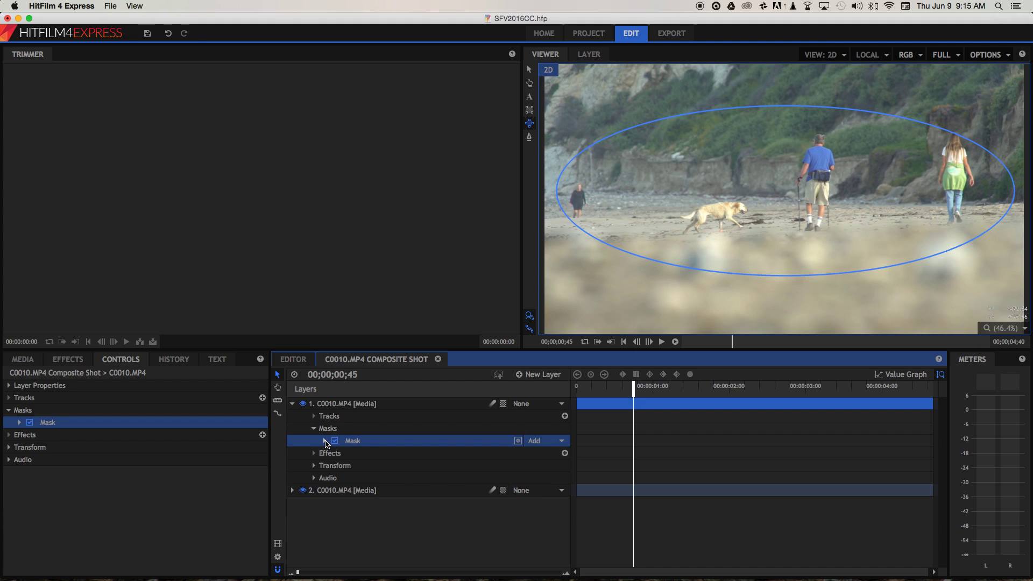
Step: Move the ellipse mask to position 176.0, 24.0 and unlink scaling to set Scale X to 84.0%
{"action": "left_click", "coordinate": [325, 441]}
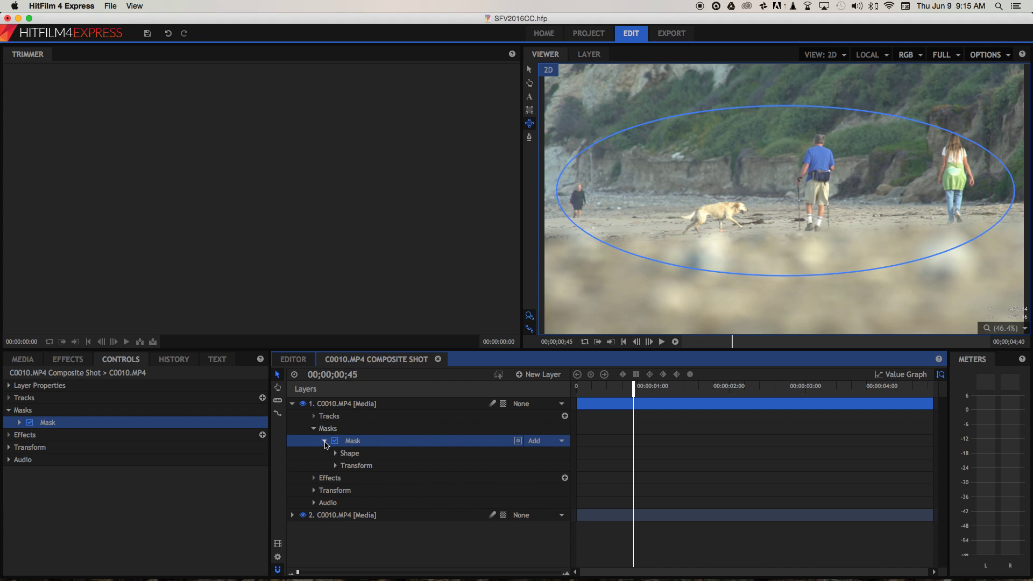
{"action": "left_click", "coordinate": [335, 466]}
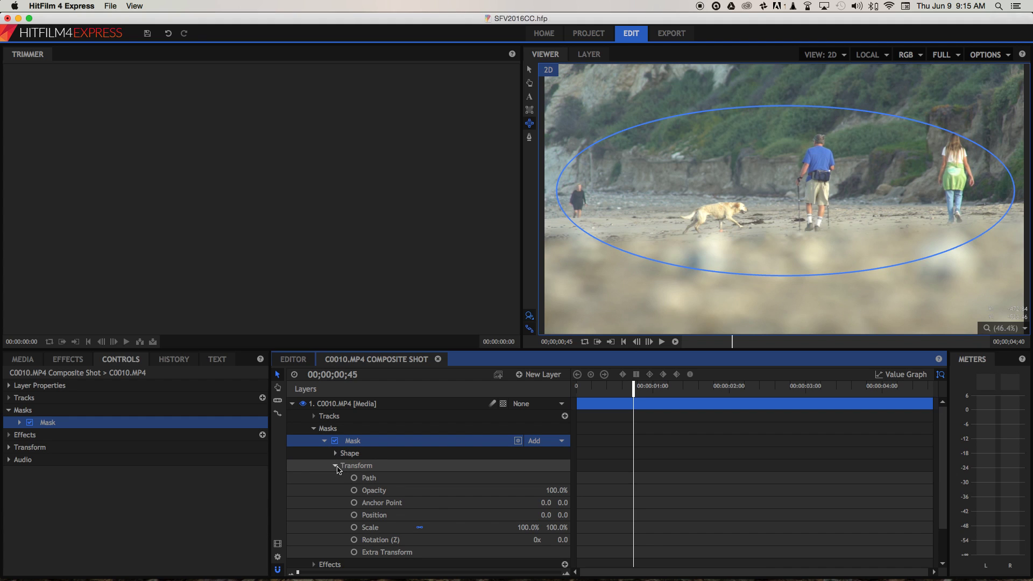
{"action": "scroll", "coordinate": [347, 474], "scroll_direction": "down", "scroll_amount": 3}
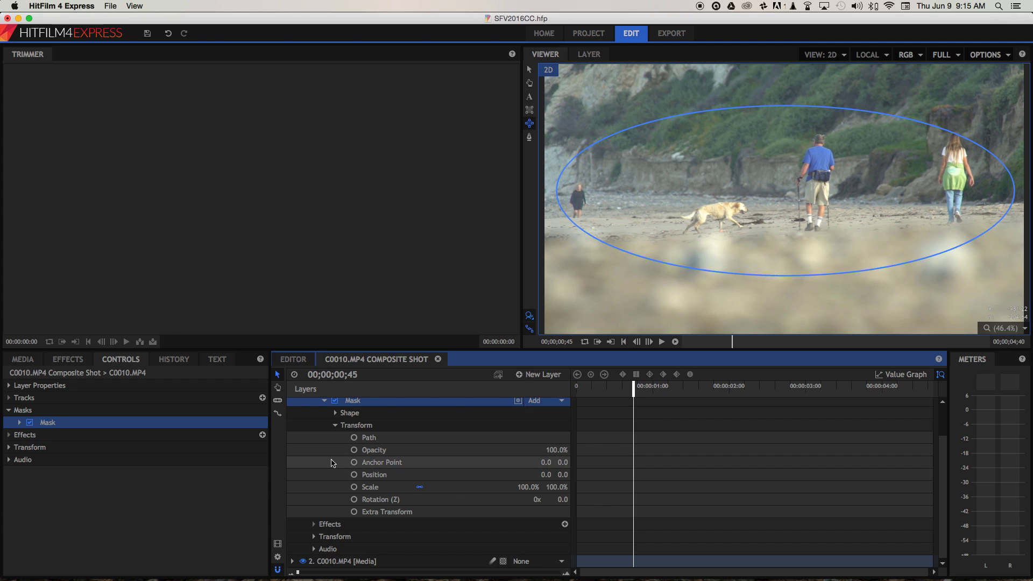
{"action": "scroll", "coordinate": [350, 433], "scroll_direction": "up", "scroll_amount": 2}
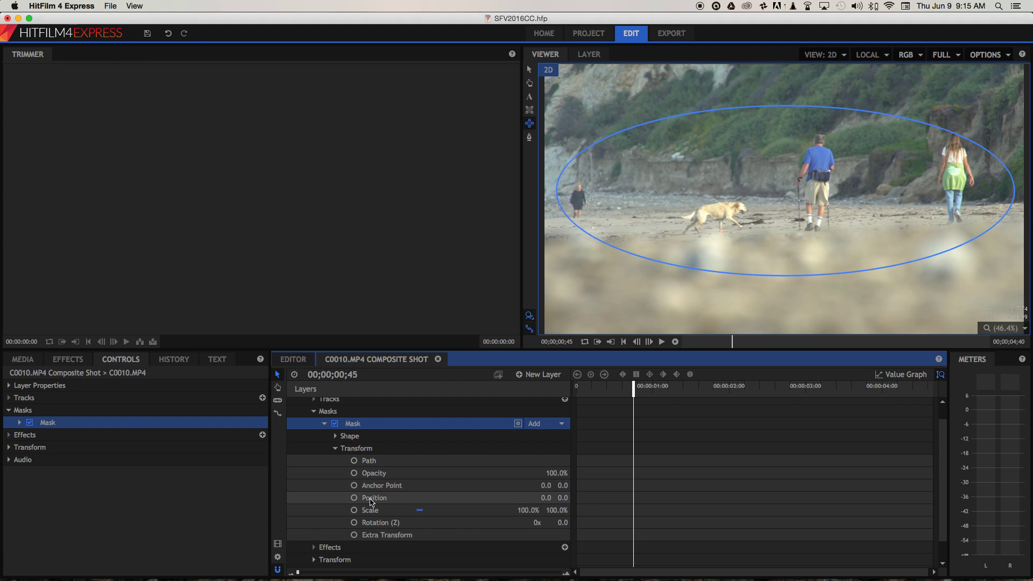
{"action": "left_click_drag", "start_coordinate": [545, 499], "coordinate": [544, 498]}
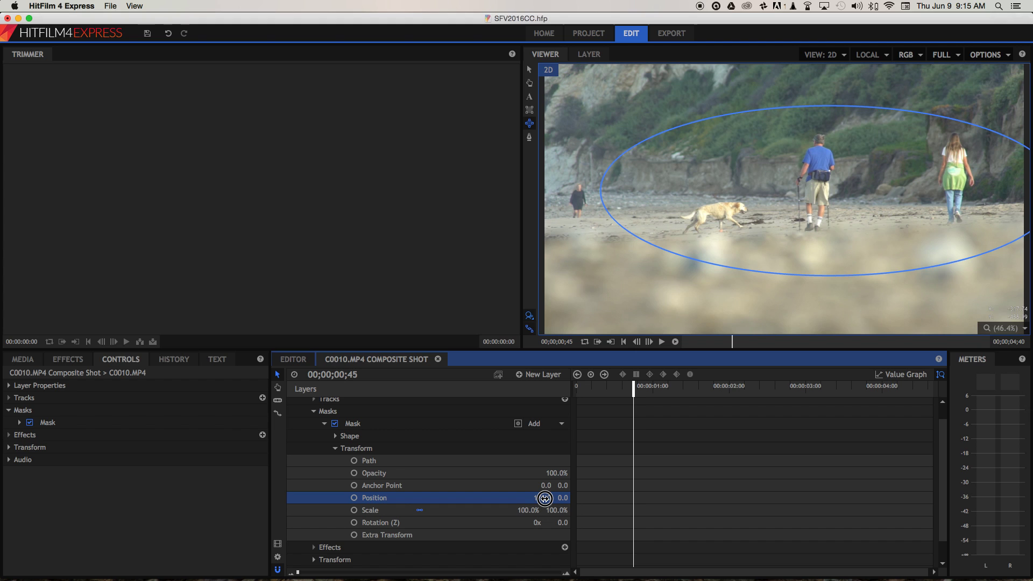
{"action": "left_click_drag", "start_coordinate": [563, 499], "coordinate": [535, 510]}
{"action": "left_click", "coordinate": [419, 510]}
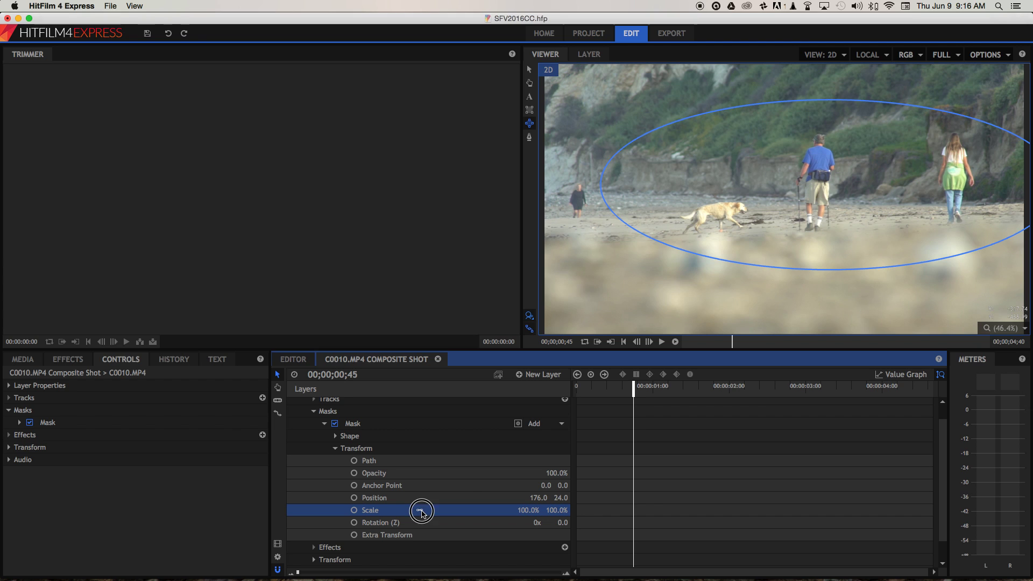
{"action": "left_click_drag", "start_coordinate": [527, 512], "coordinate": [527, 512]}
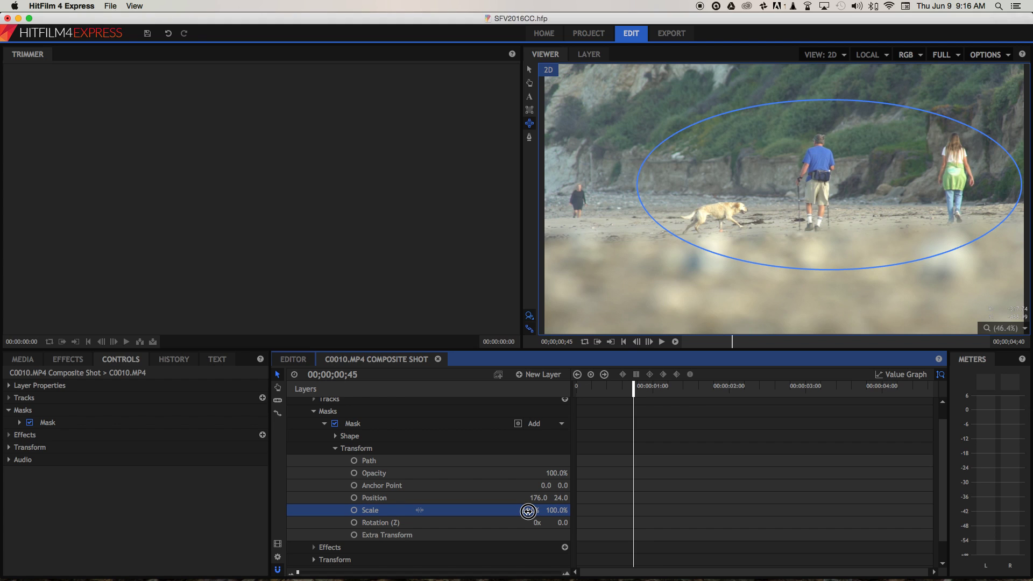
{"action": "left_click_drag", "start_coordinate": [527, 511], "coordinate": [527, 511]}
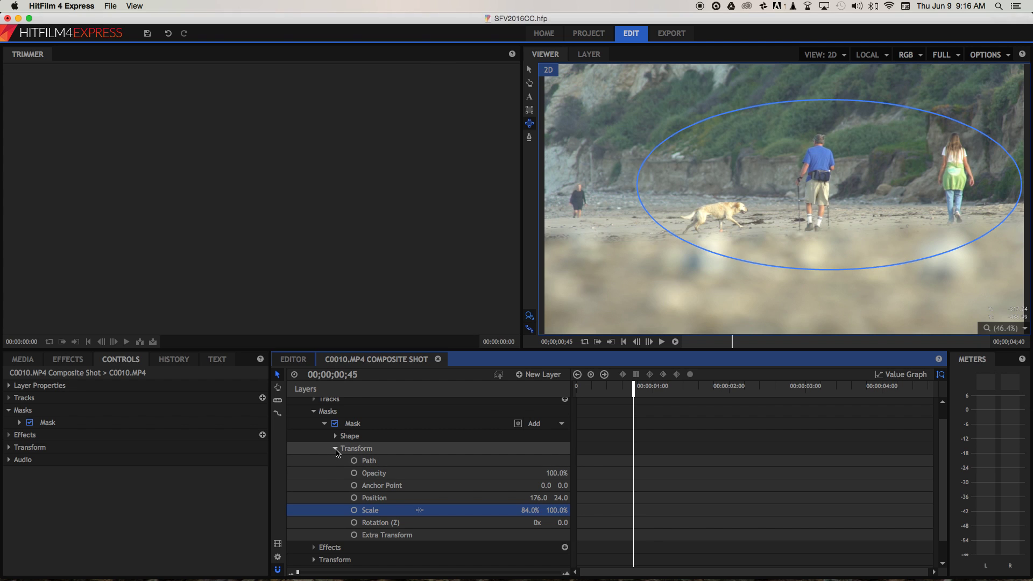
{"action": "left_click", "coordinate": [335, 449]}
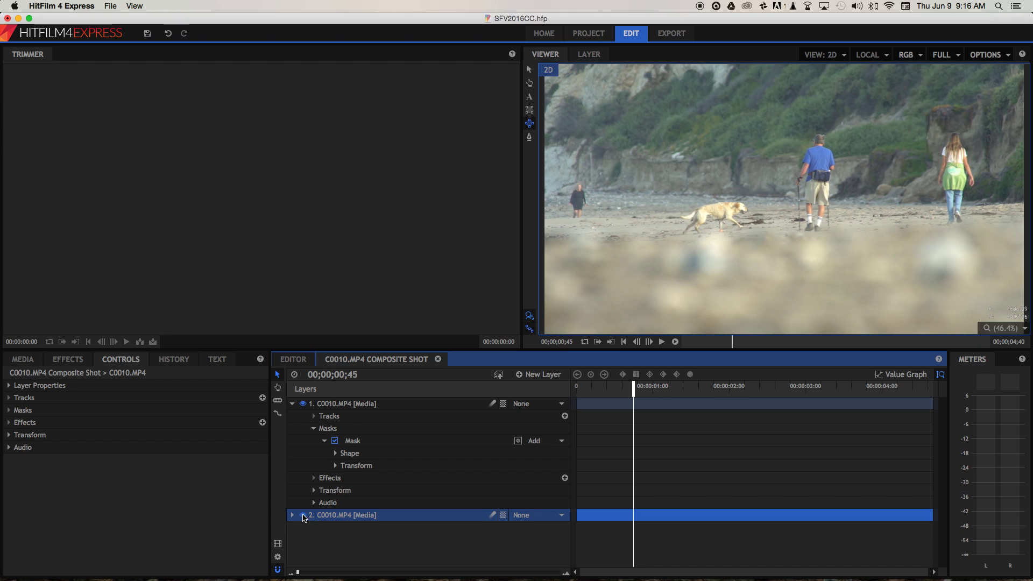
{"action": "left_click", "coordinate": [303, 515]}
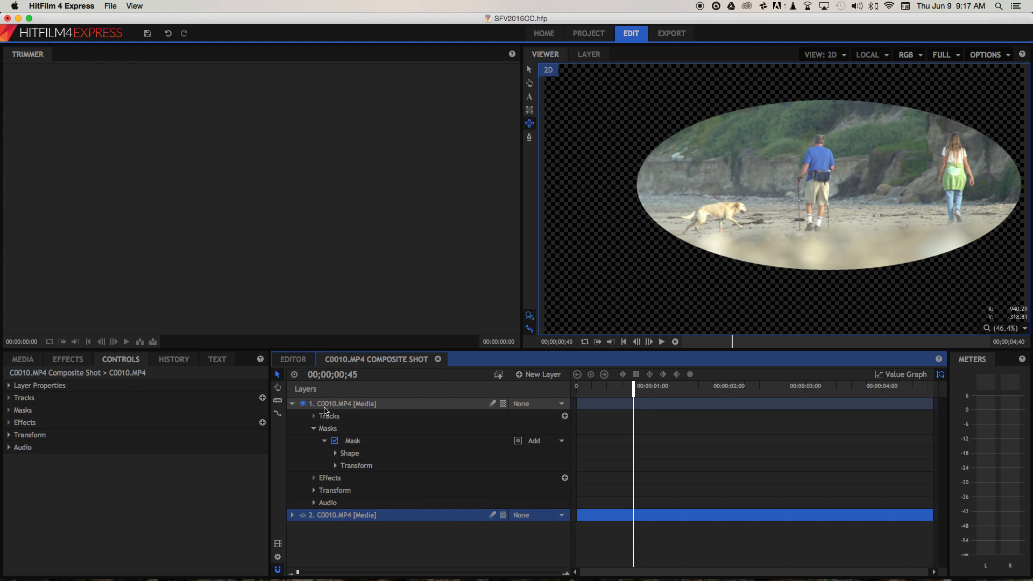
{"action": "left_click", "coordinate": [302, 515]}
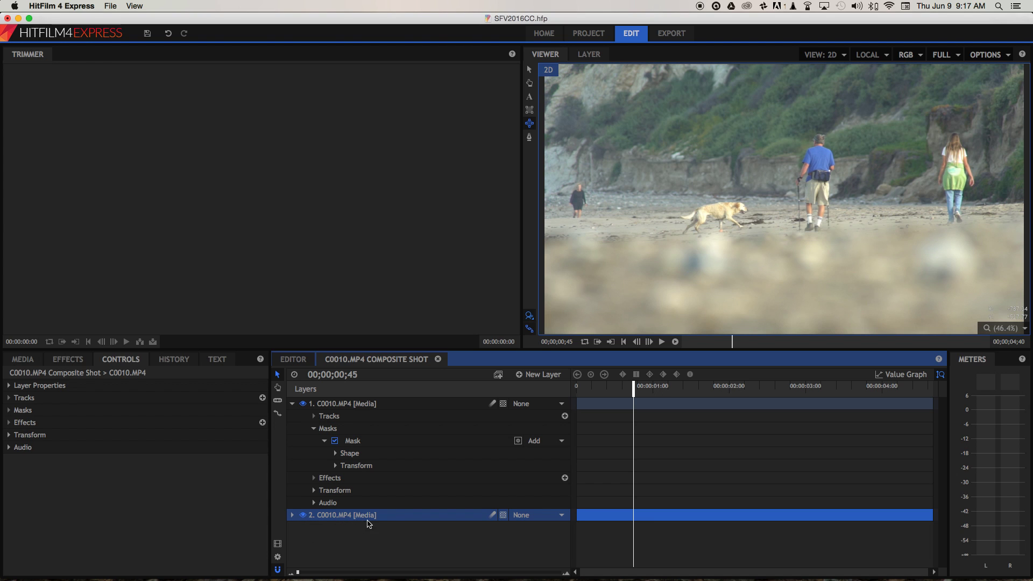
{"action": "left_click", "coordinate": [303, 516]}
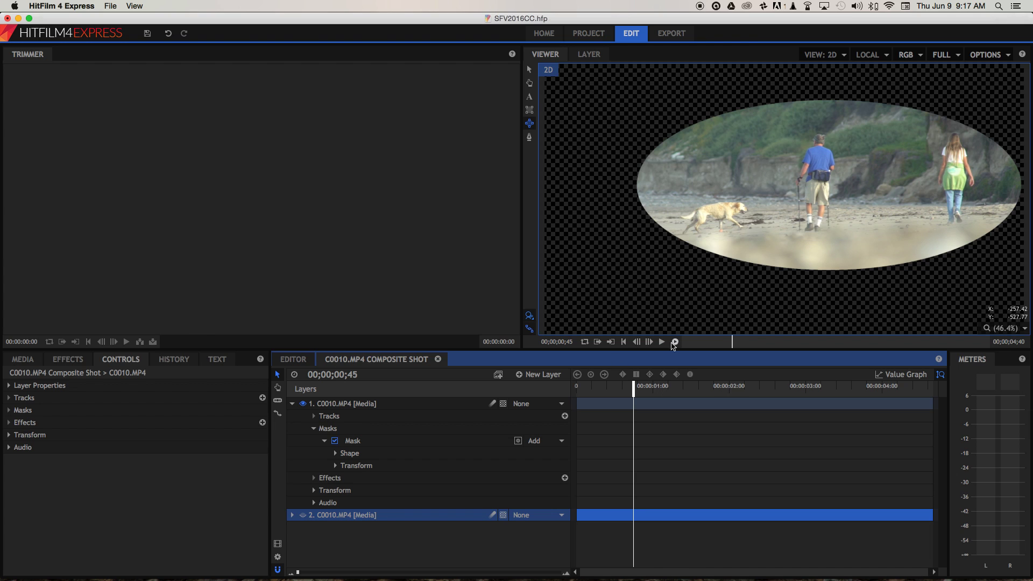
{"action": "left_click", "coordinate": [302, 516]}
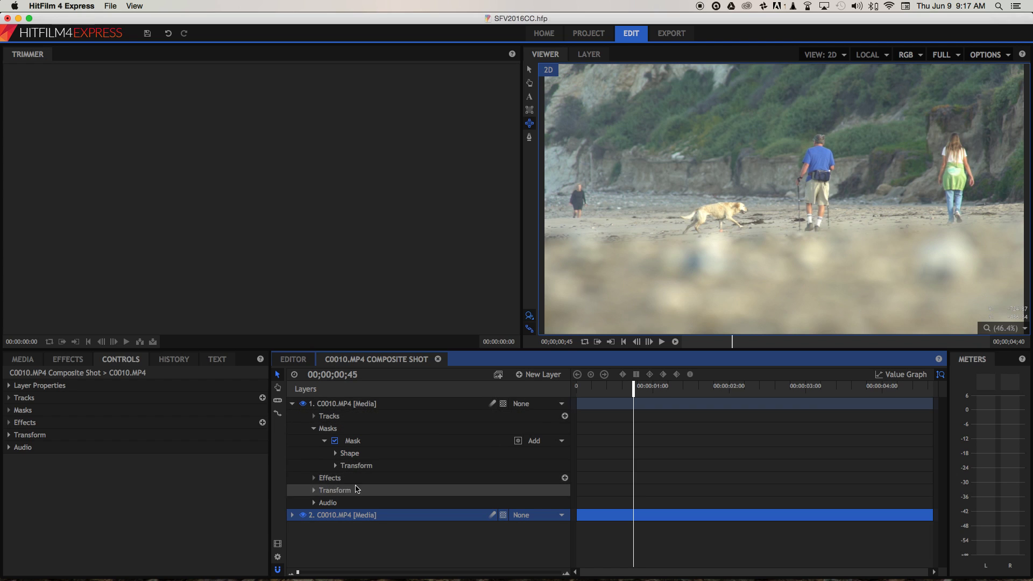
Step: Add Color Correction's Brightness & Contrast to layer 2 and set its Brightness to -16.0
{"action": "left_click", "coordinate": [67, 360]}
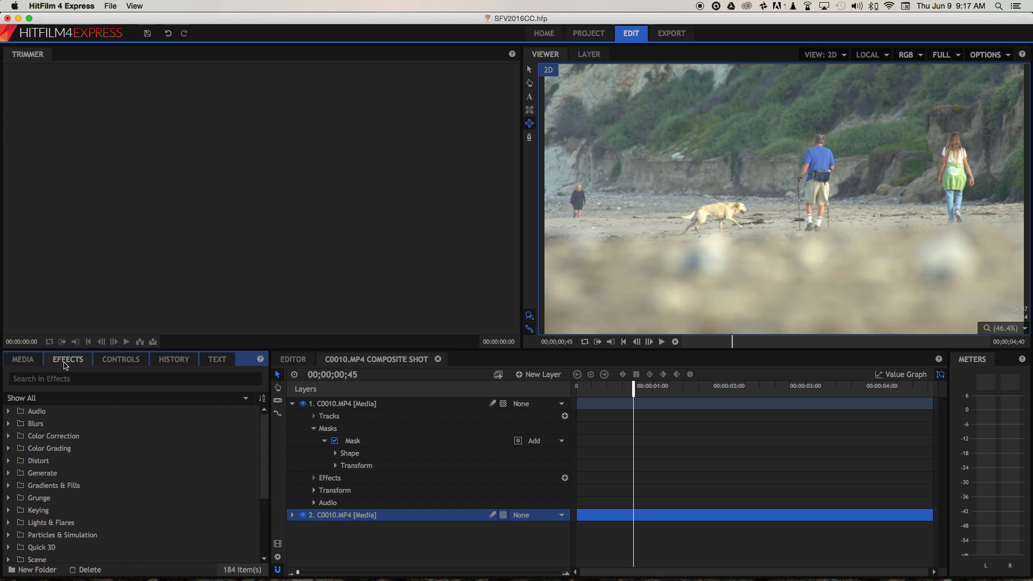
{"action": "double_click", "coordinate": [54, 436]}
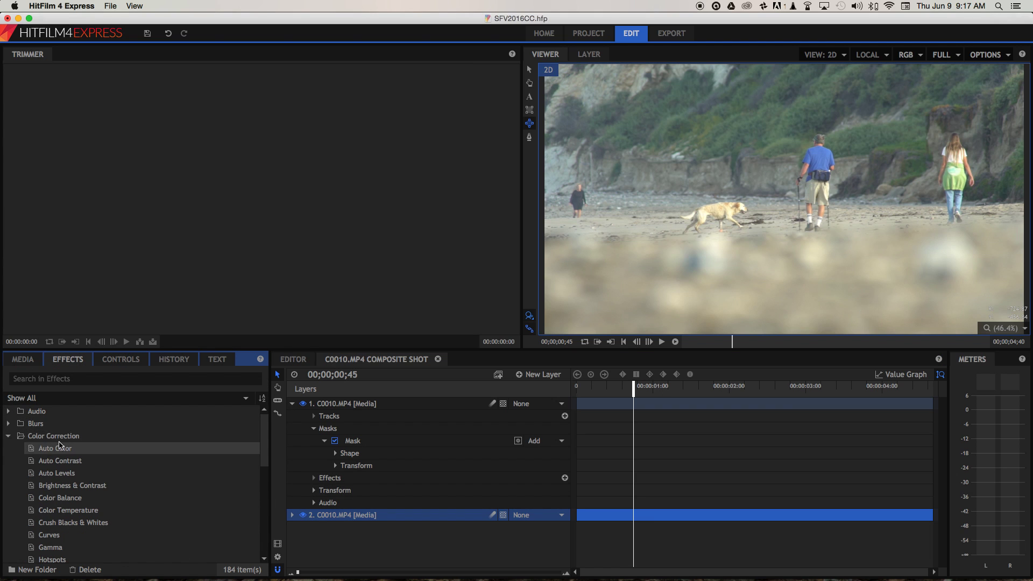
{"action": "scroll", "coordinate": [79, 433], "scroll_direction": "down", "scroll_amount": 1}
{"action": "scroll", "coordinate": [64, 468], "scroll_direction": "down", "scroll_amount": 1}
{"action": "left_click_drag", "start_coordinate": [42, 469], "coordinate": [327, 524]}
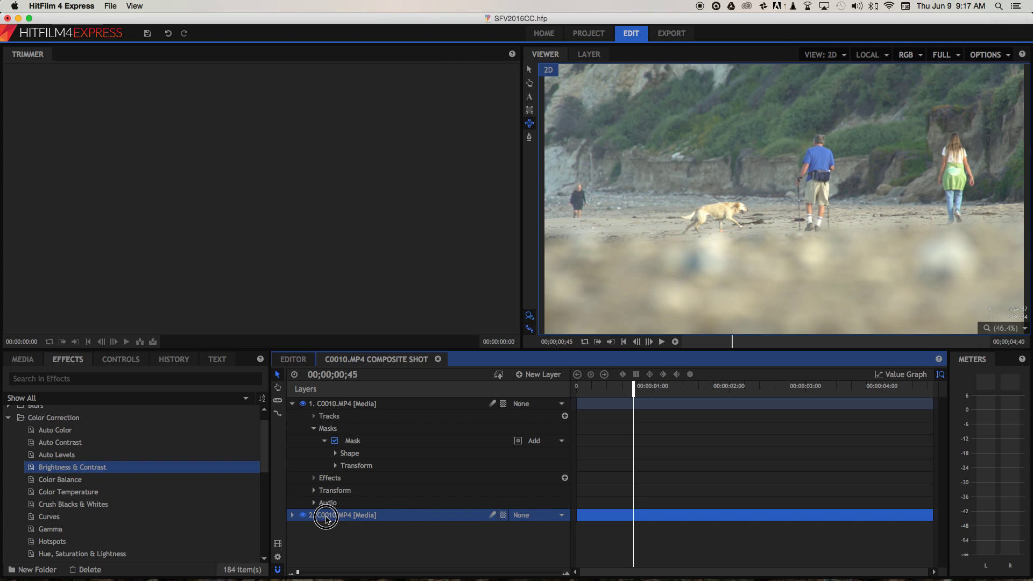
{"action": "left_click_drag", "start_coordinate": [335, 518], "coordinate": [336, 519]}
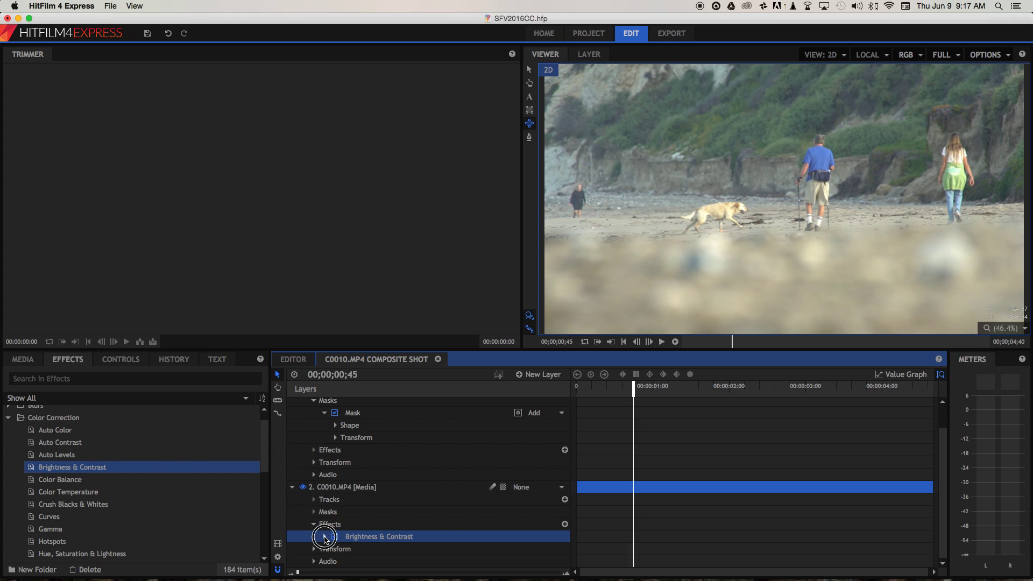
{"action": "left_click", "coordinate": [324, 537]}
{"action": "scroll", "coordinate": [430, 535], "scroll_direction": "down", "scroll_amount": 1}
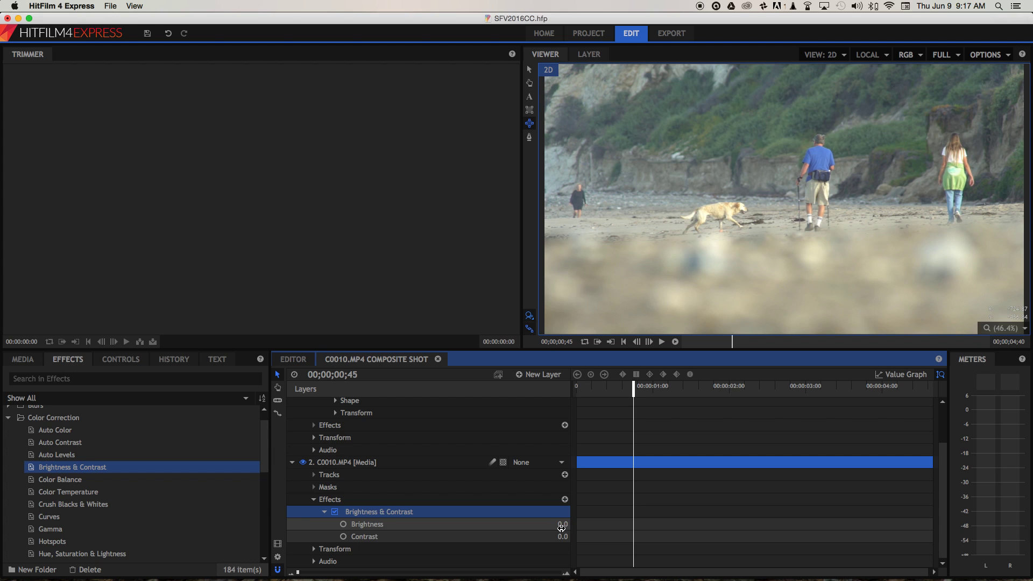
{"action": "left_click_drag", "start_coordinate": [564, 524], "coordinate": [564, 526]}
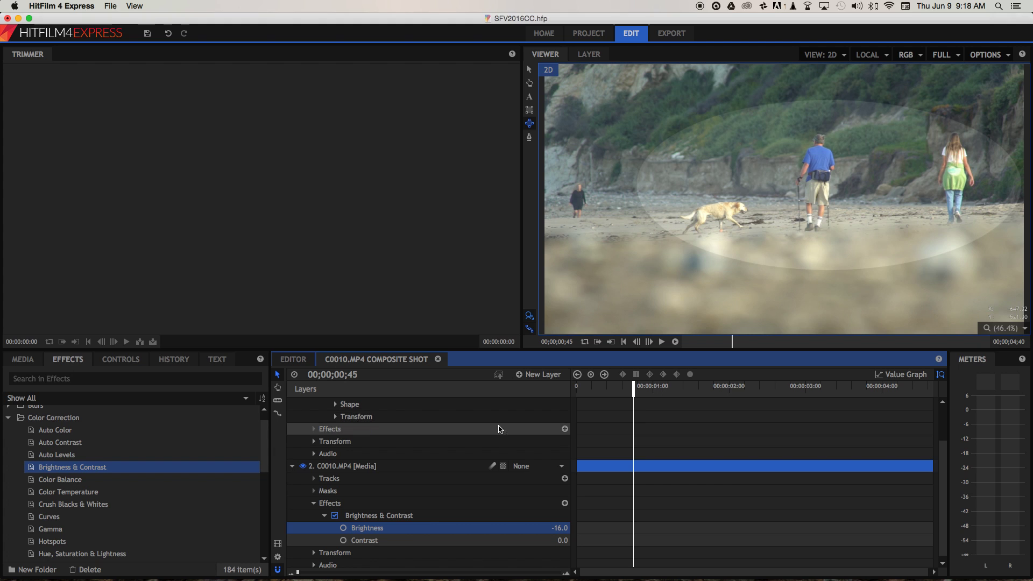
Step: Raise the top layer mask's Feather Strength to 212.0px, previewing the softened edge without the outline
{"action": "scroll", "coordinate": [423, 463], "scroll_direction": "up", "scroll_amount": 3}
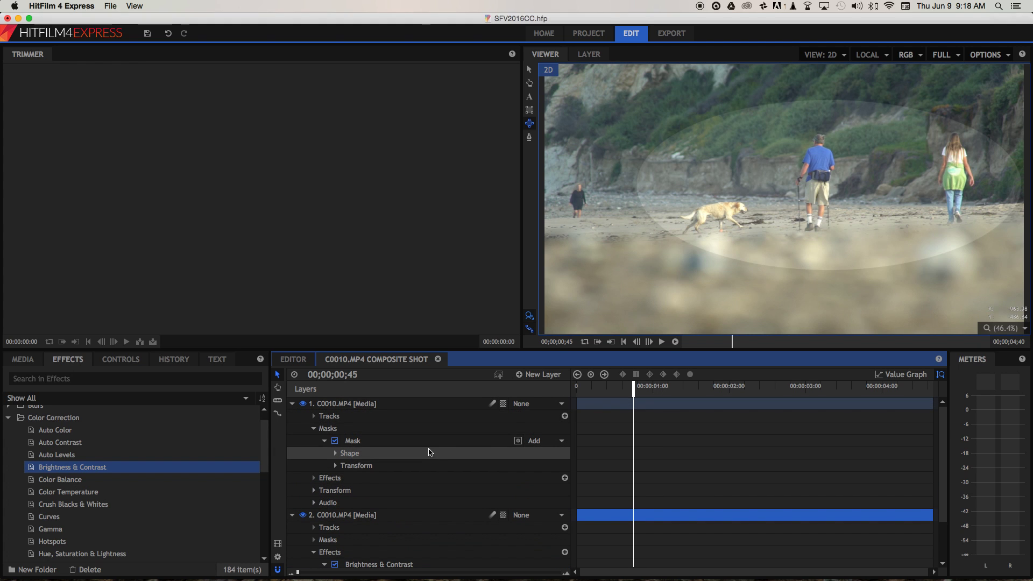
{"action": "left_click", "coordinate": [351, 442]}
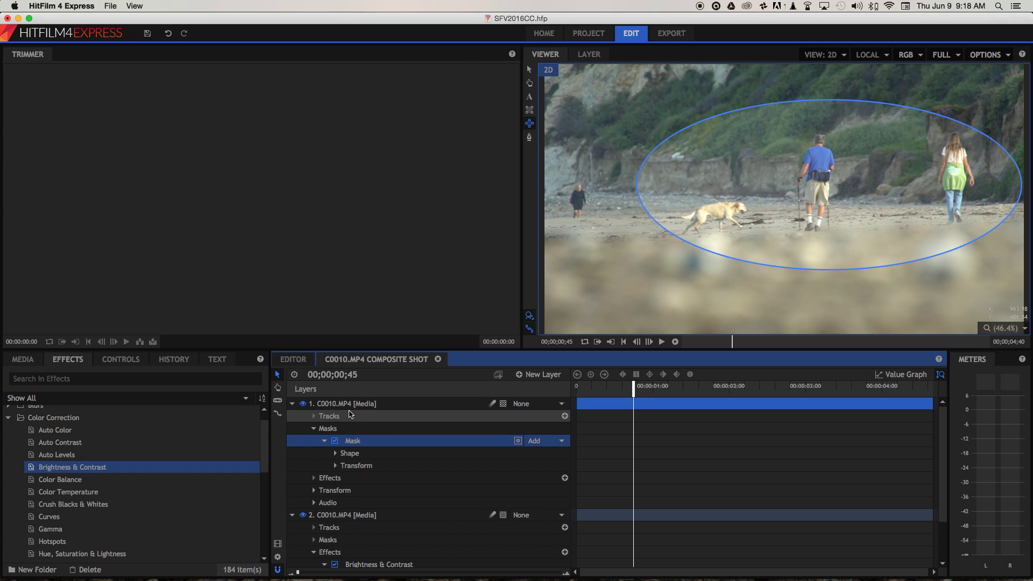
{"action": "left_click", "coordinate": [335, 454]}
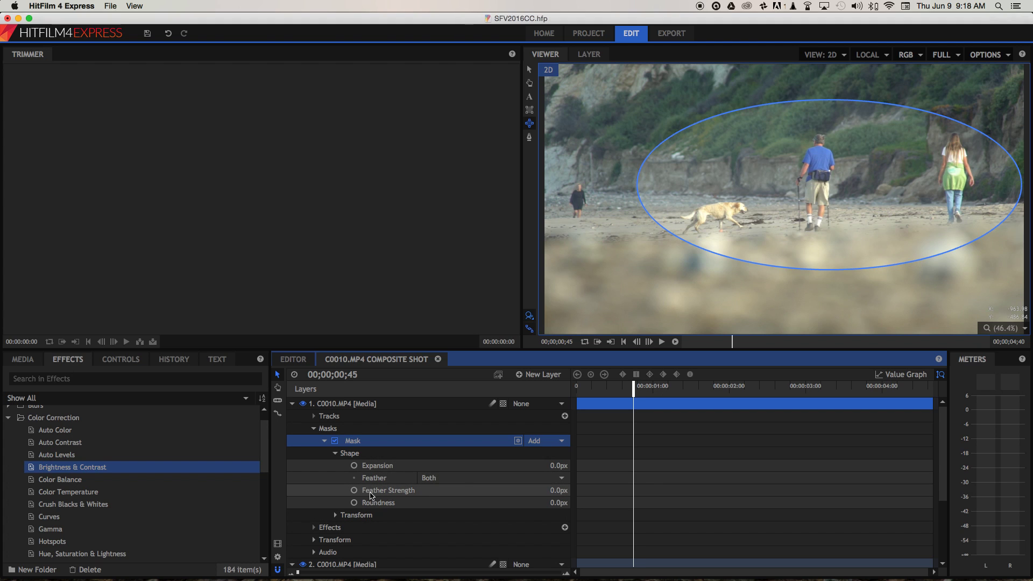
{"action": "left_click", "coordinate": [557, 491]}
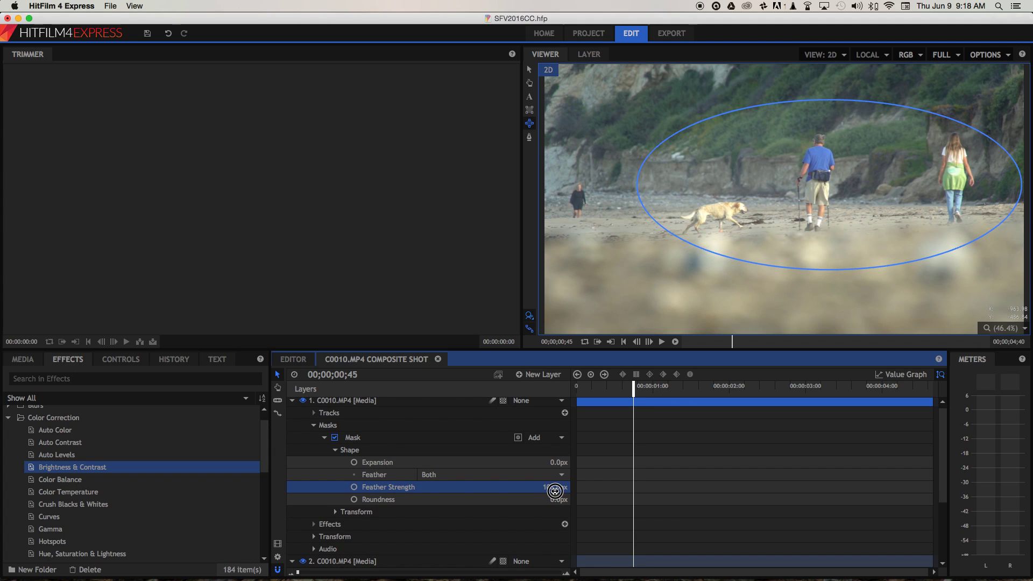
{"action": "left_click_drag", "start_coordinate": [556, 491], "coordinate": [555, 491]}
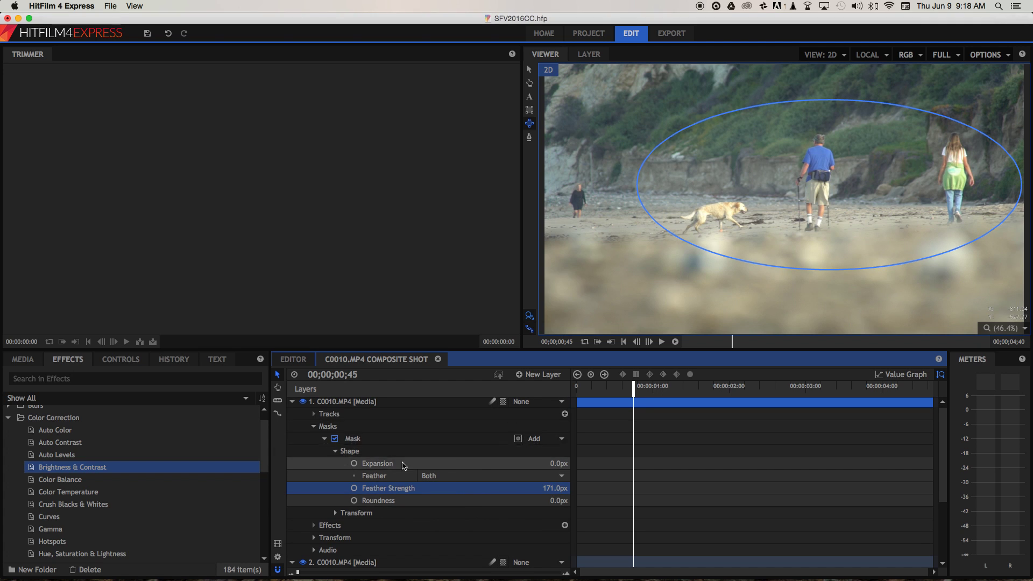
{"action": "left_click", "coordinate": [331, 407]}
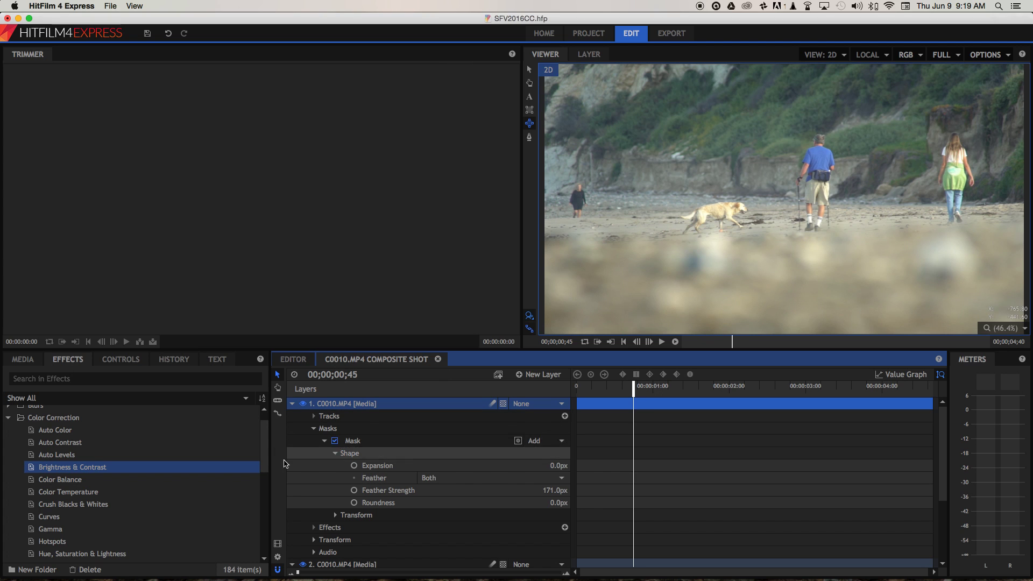
{"action": "left_click", "coordinate": [353, 441]}
{"action": "left_click", "coordinate": [339, 404]}
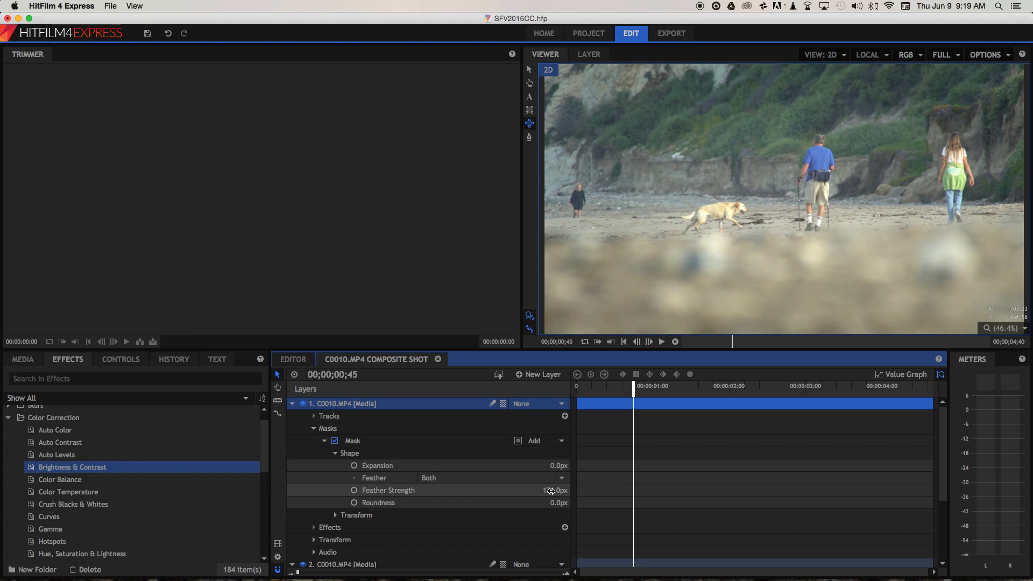
{"action": "left_click_drag", "start_coordinate": [552, 490], "coordinate": [541, 489]}
{"action": "left_click", "coordinate": [383, 405]}
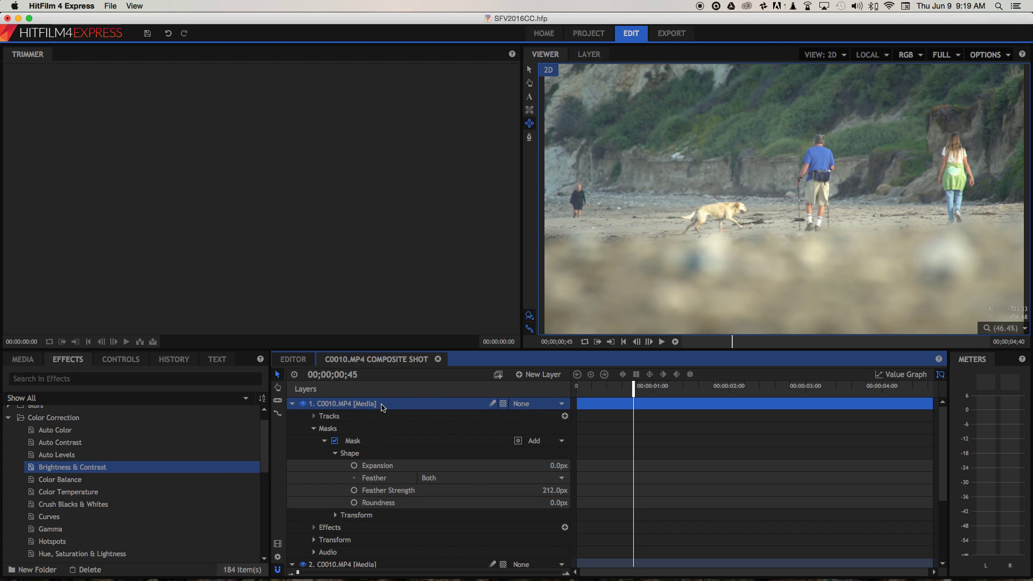
{"action": "scroll", "coordinate": [371, 501], "scroll_direction": "down", "scroll_amount": 5}
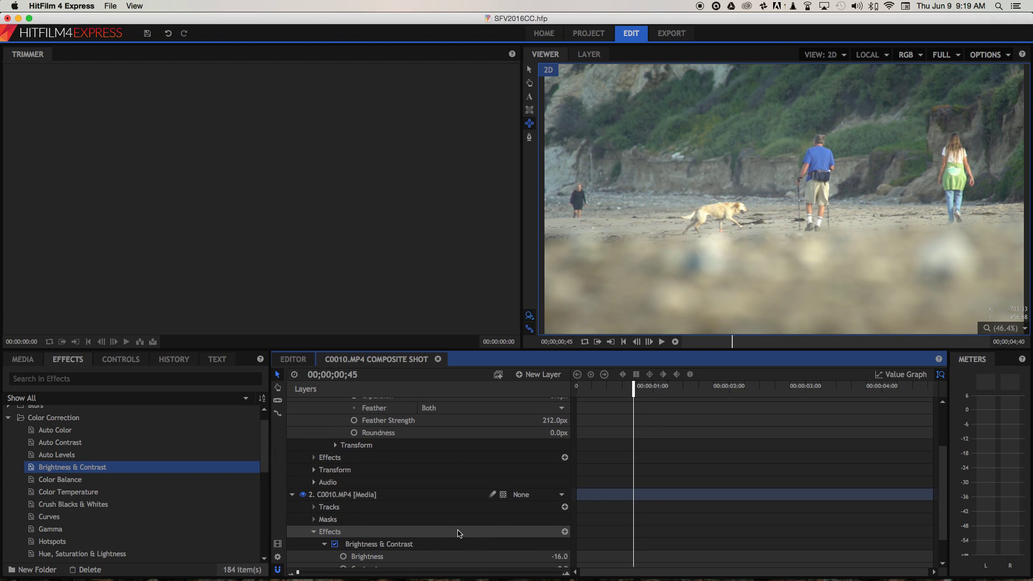
Step: Raise the beach clip's Brightness & Contrast brightness, then return to the editor with the playhead moved earlier
{"action": "scroll", "coordinate": [555, 557], "scroll_direction": "down", "scroll_amount": 2}
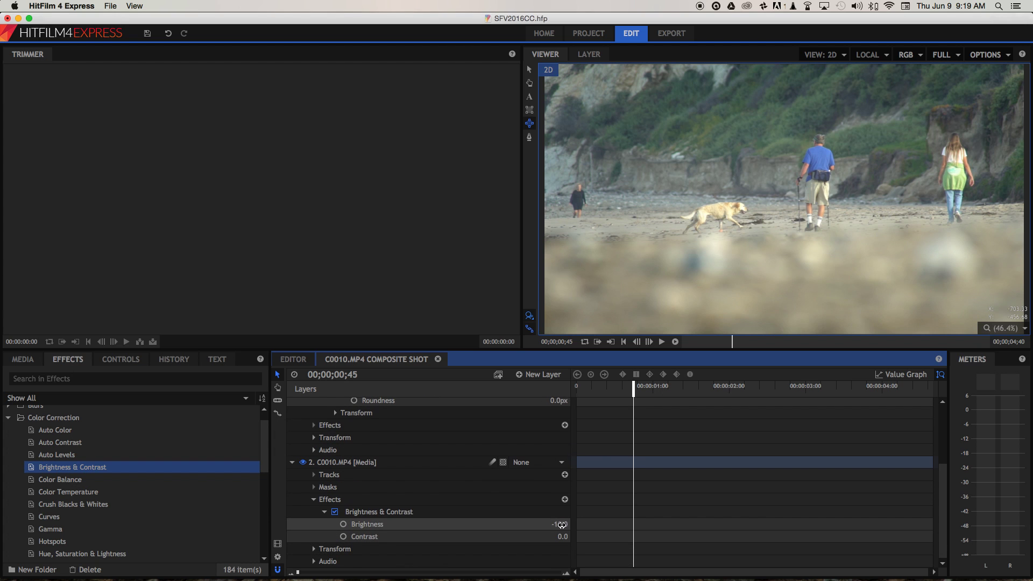
{"action": "left_click", "coordinate": [561, 525]}
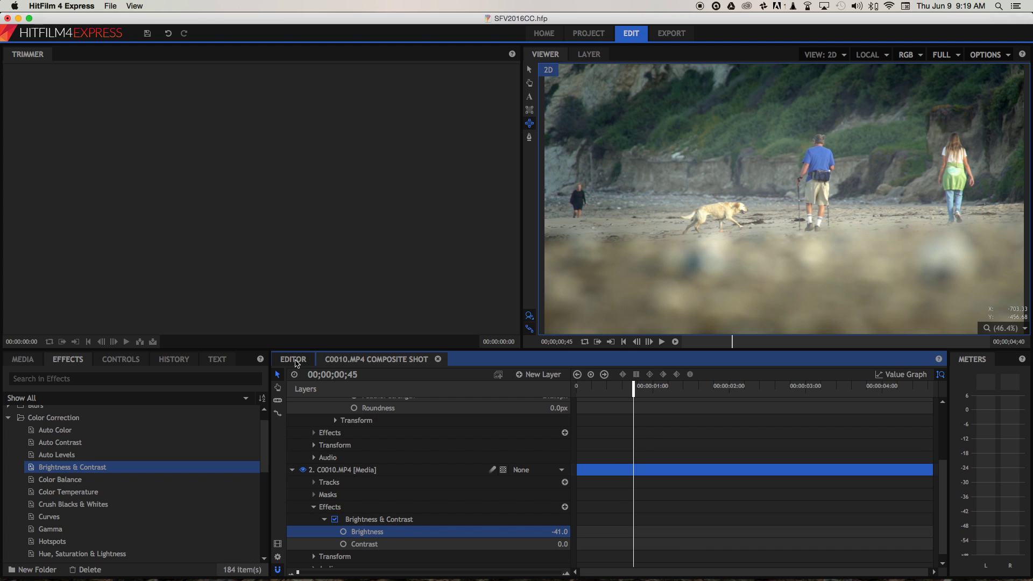
{"action": "left_click", "coordinate": [294, 360]}
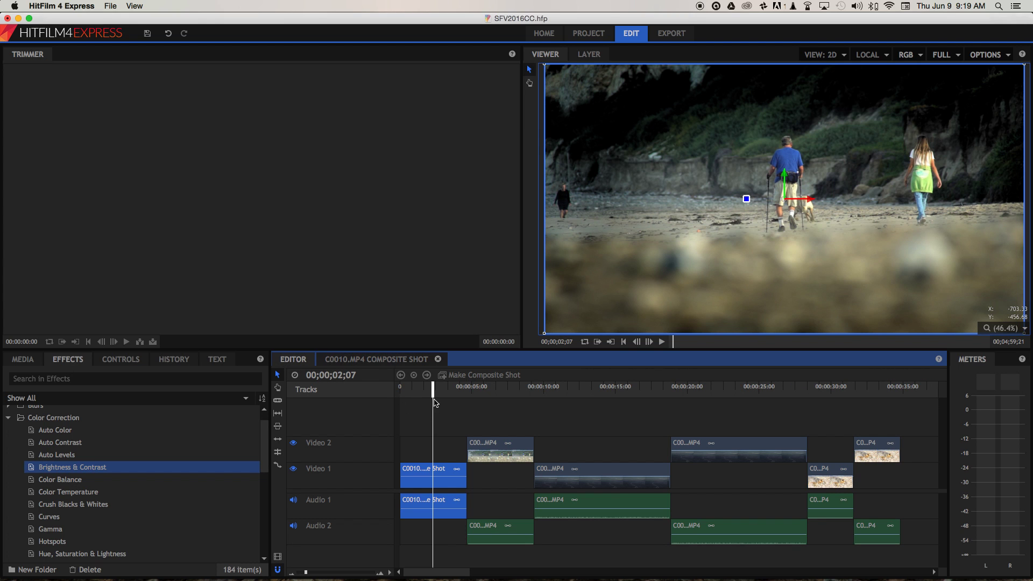
{"action": "left_click_drag", "start_coordinate": [433, 391], "coordinate": [431, 393]}
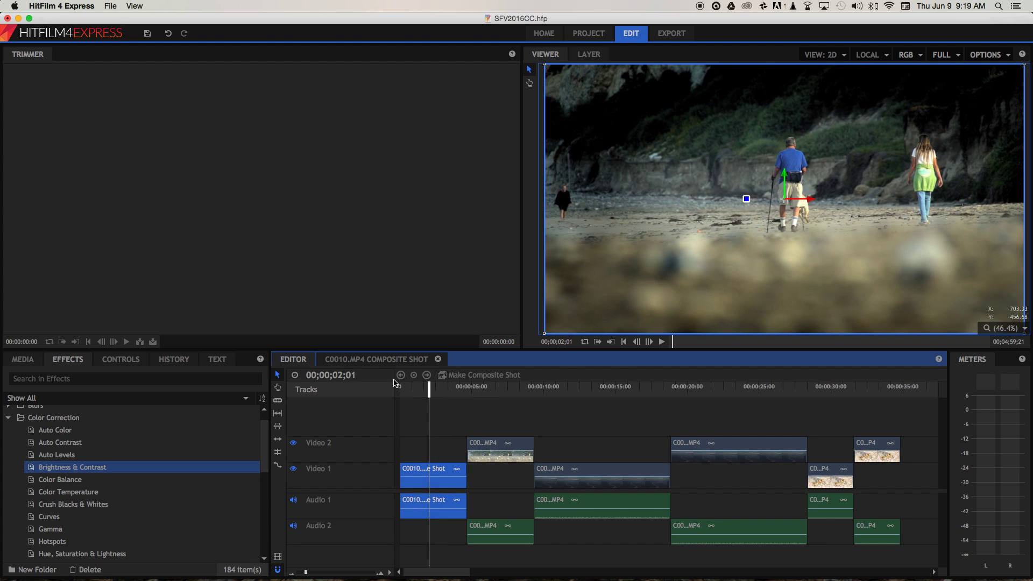
{"action": "left_click", "coordinate": [375, 360]}
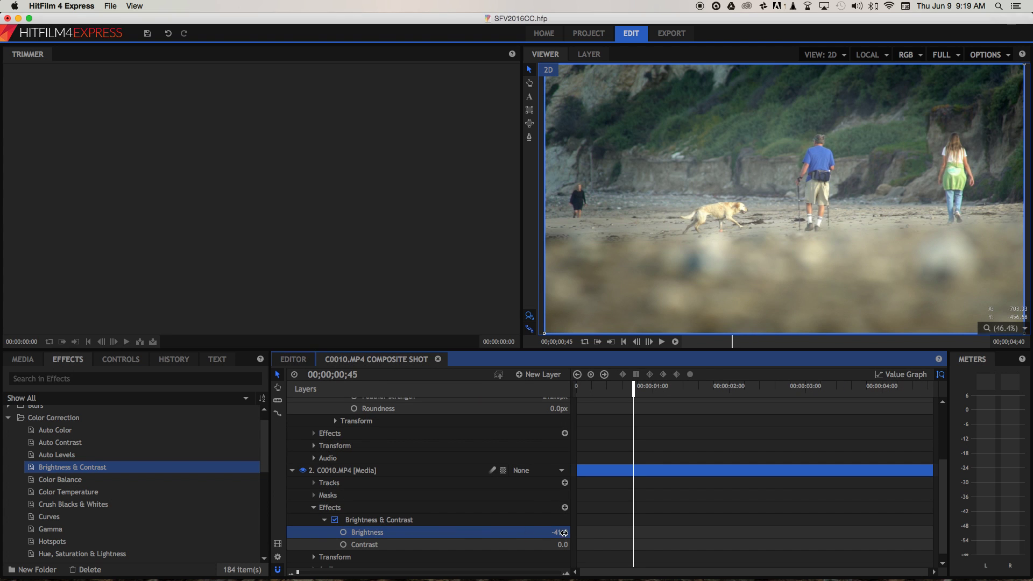
{"action": "left_click_drag", "start_coordinate": [561, 532], "coordinate": [560, 533]}
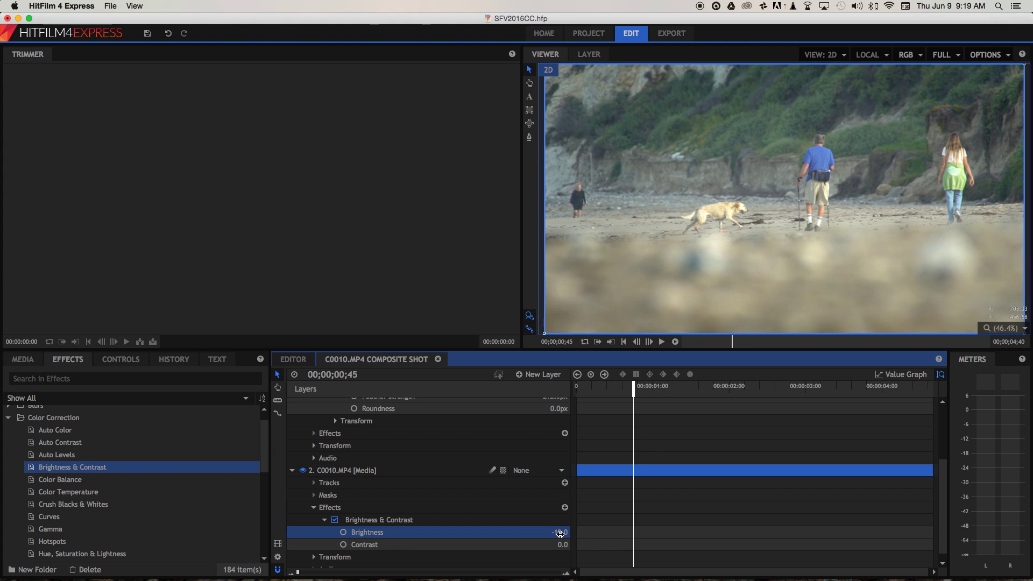
{"action": "left_click", "coordinate": [290, 361]}
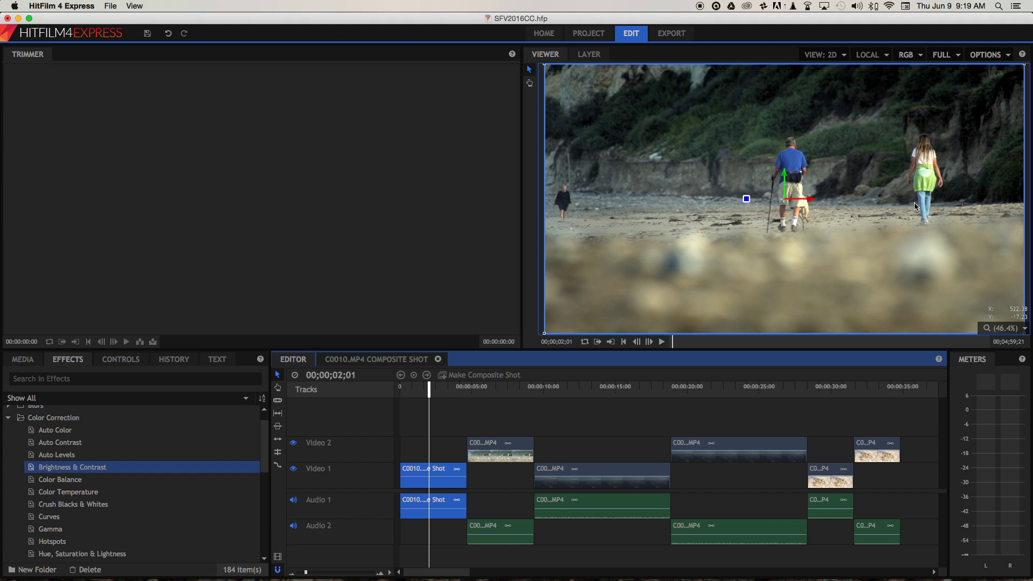
{"action": "mouse_move", "coordinate": [429, 387]}
{"action": "left_mouse_down"}
{"action": "mouse_move", "coordinate": [419, 387]}
{"action": "mouse_move", "coordinate": [438, 387]}
{"action": "mouse_move", "coordinate": [429, 387]}
{"action": "left_mouse_up"}
Step: Scrub forward to the aerial city clip on Video 1 and make it a C0012.MP4 Composite Shot
{"action": "left_click_drag", "start_coordinate": [531, 393], "coordinate": [585, 395]}
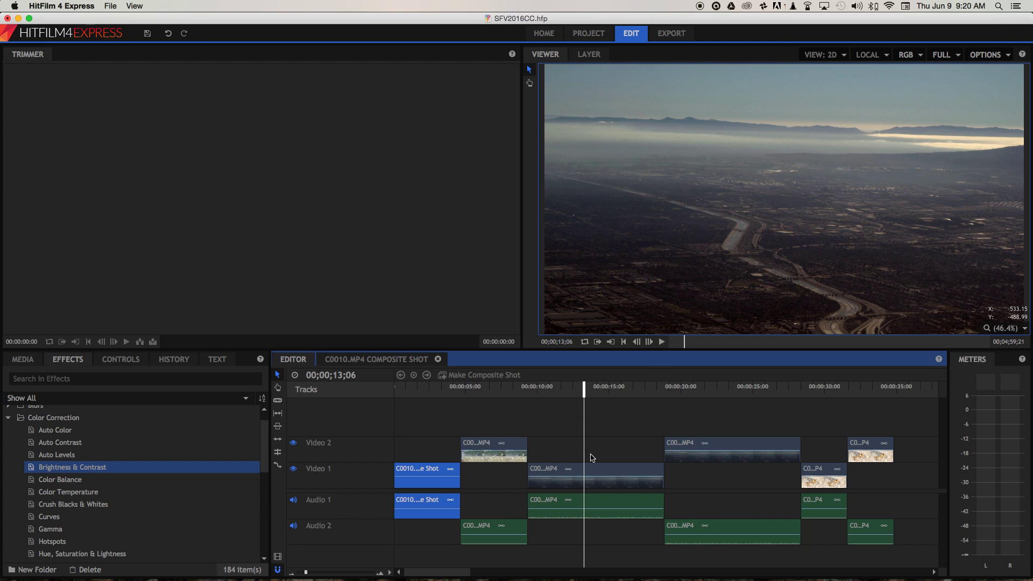
{"action": "left_click", "coordinate": [592, 467]}
{"action": "right_click", "coordinate": [590, 474]}
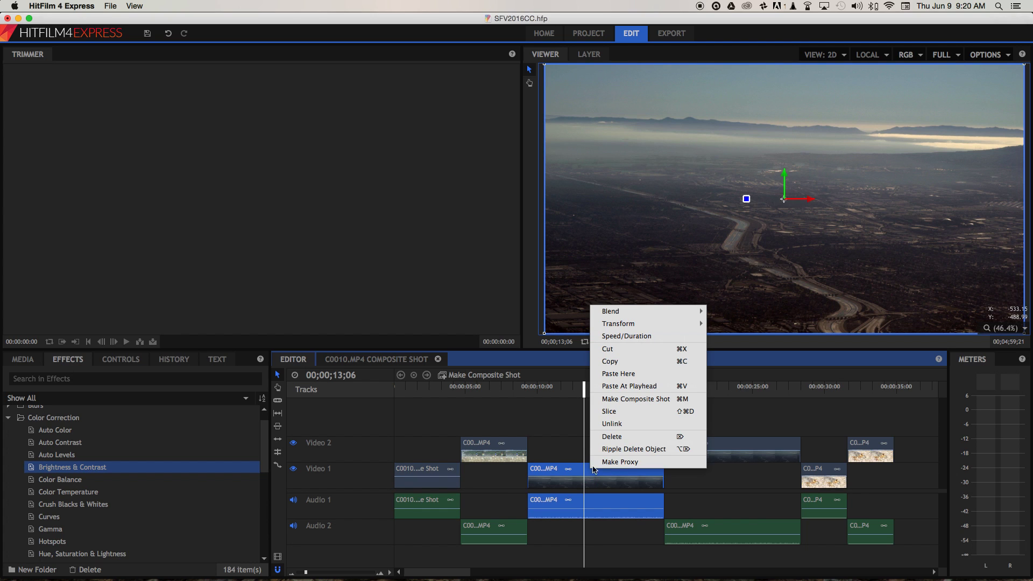
{"action": "left_click", "coordinate": [629, 399]}
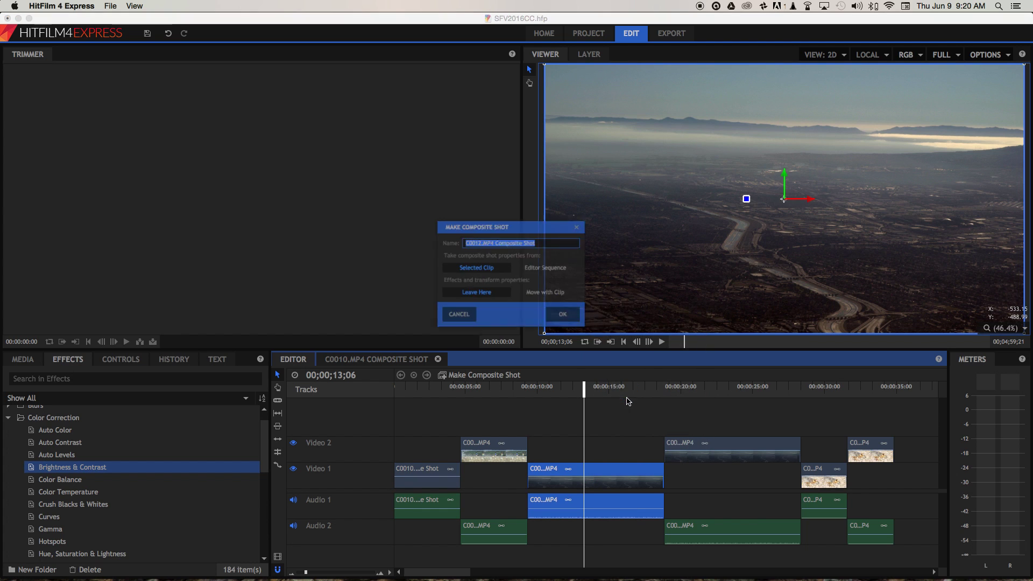
{"action": "left_click", "coordinate": [575, 327]}
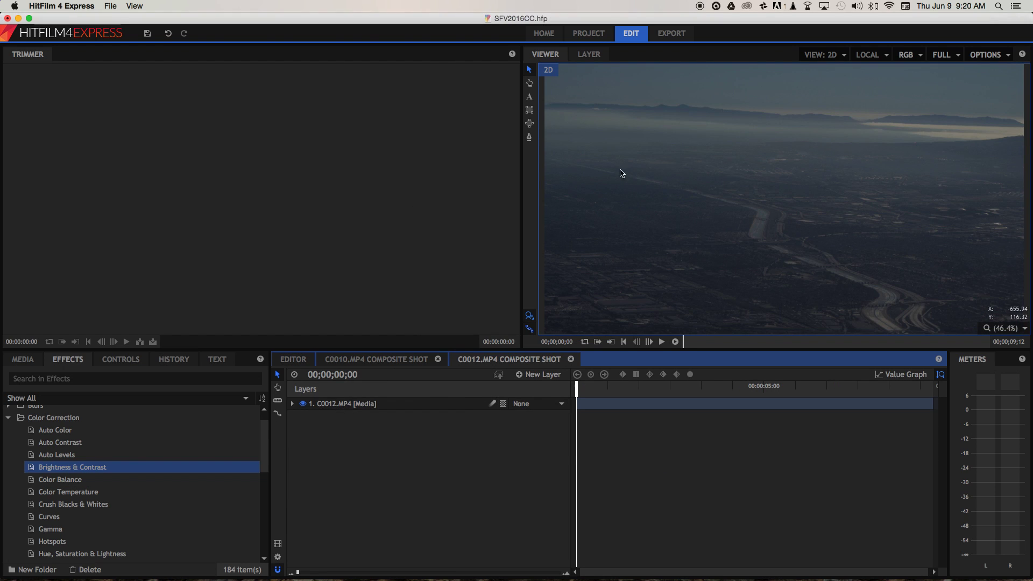
{"action": "left_click", "coordinate": [293, 360]}
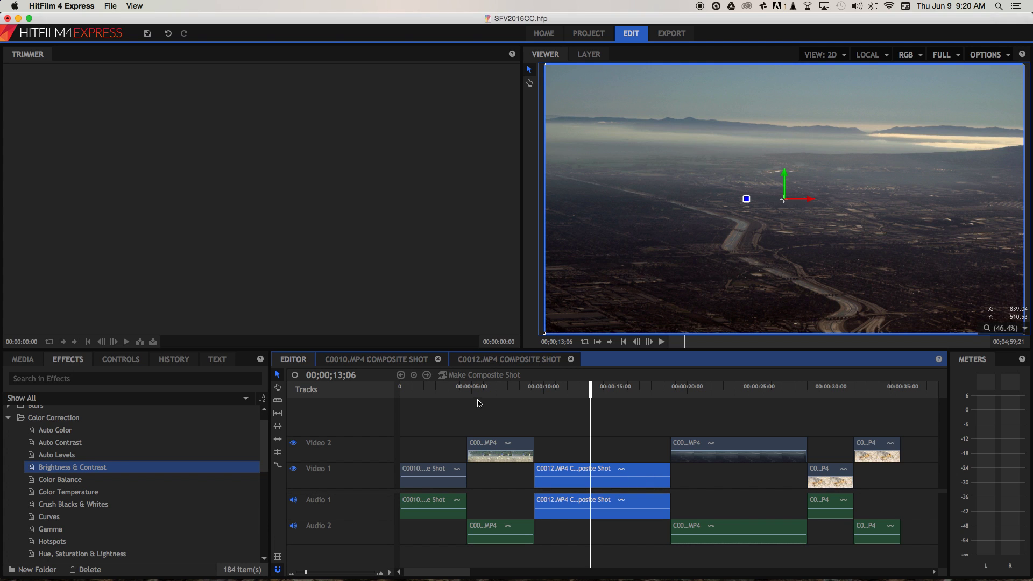
Step: Inside the C0012.MP4 composite, duplicate the aerial layer and select the bottom copy
{"action": "left_click", "coordinate": [502, 362]}
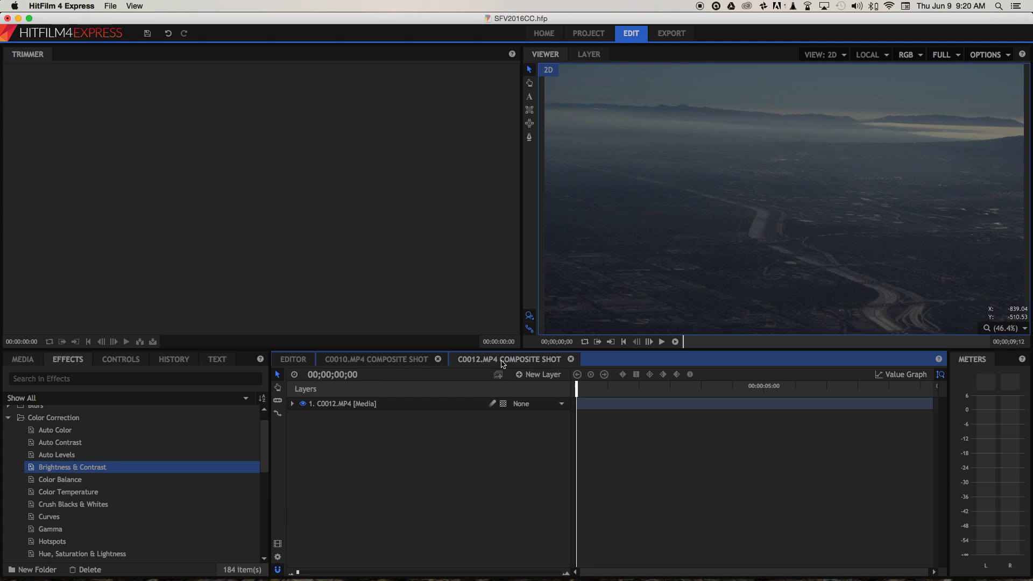
{"action": "left_click", "coordinate": [341, 405]}
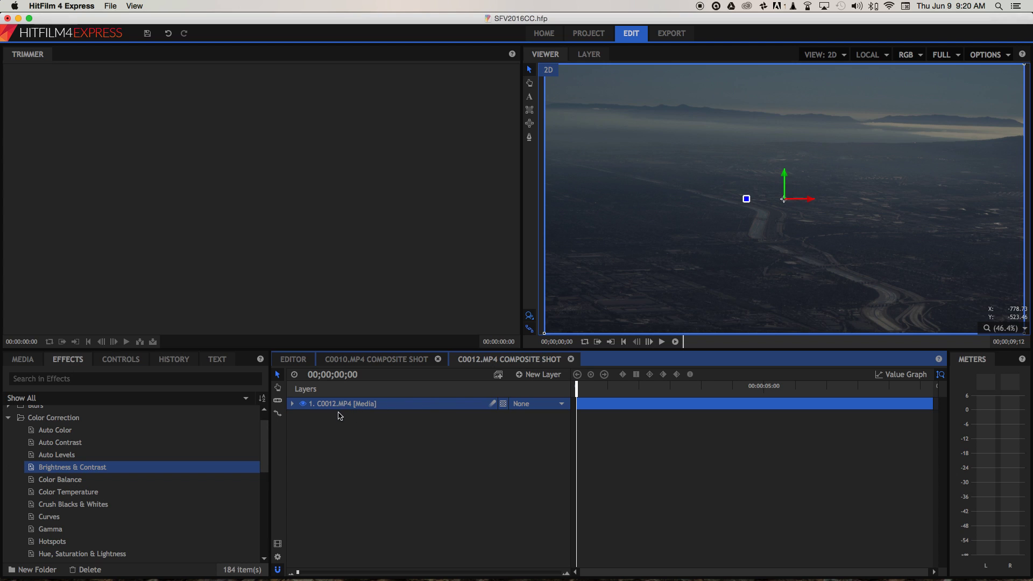
{"action": "right_click", "coordinate": [341, 404]}
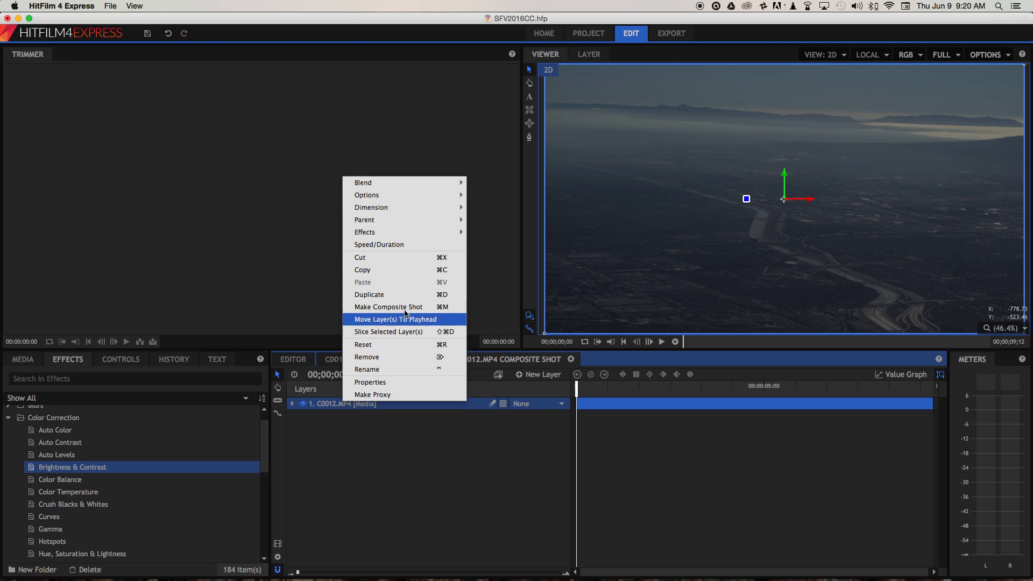
{"action": "left_click", "coordinate": [399, 295]}
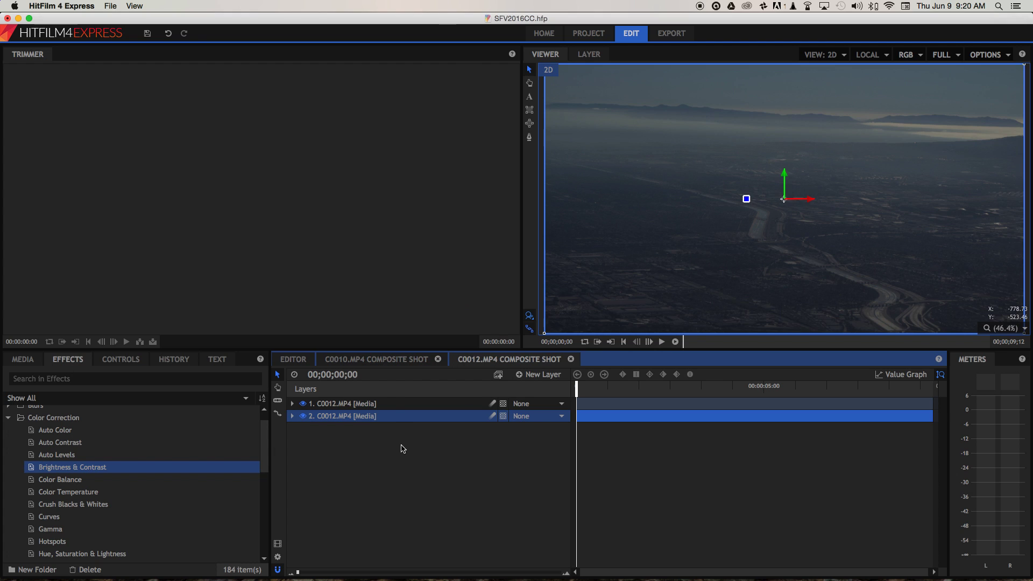
{"action": "left_click", "coordinate": [349, 404]}
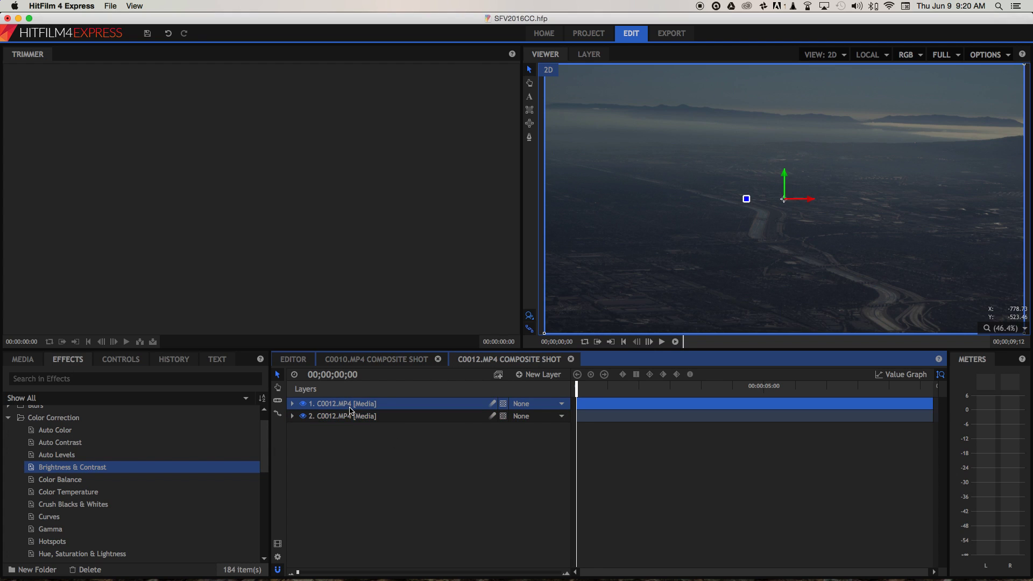
{"action": "left_click", "coordinate": [340, 418]}
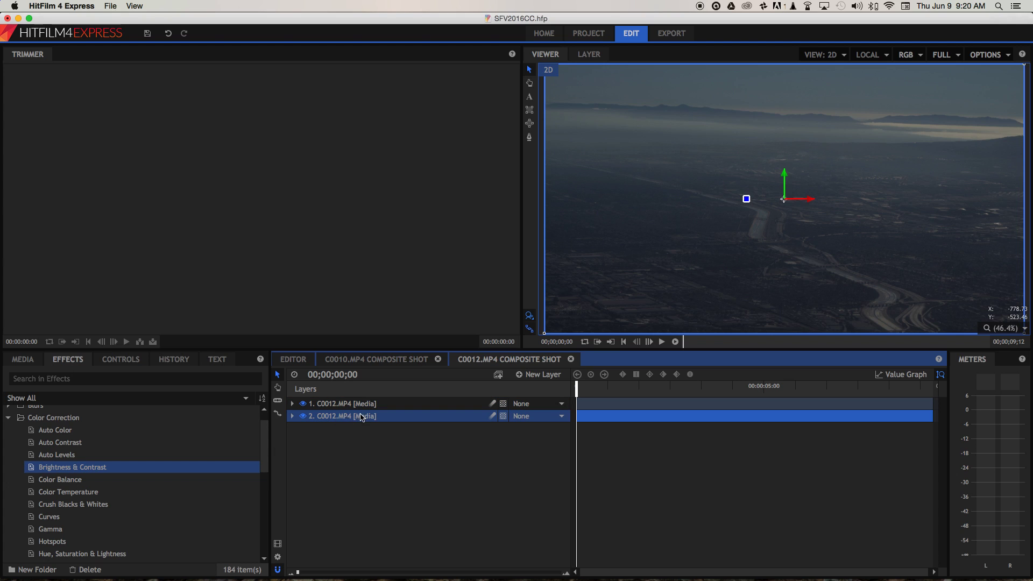
{"action": "left_click", "coordinate": [11, 418]}
Step: Apply Blur to the bottom C0012.MP4 layer, hide the top layer, and raise Radius to 7.5px
{"action": "scroll", "coordinate": [19, 429], "scroll_direction": "up", "scroll_amount": 2}
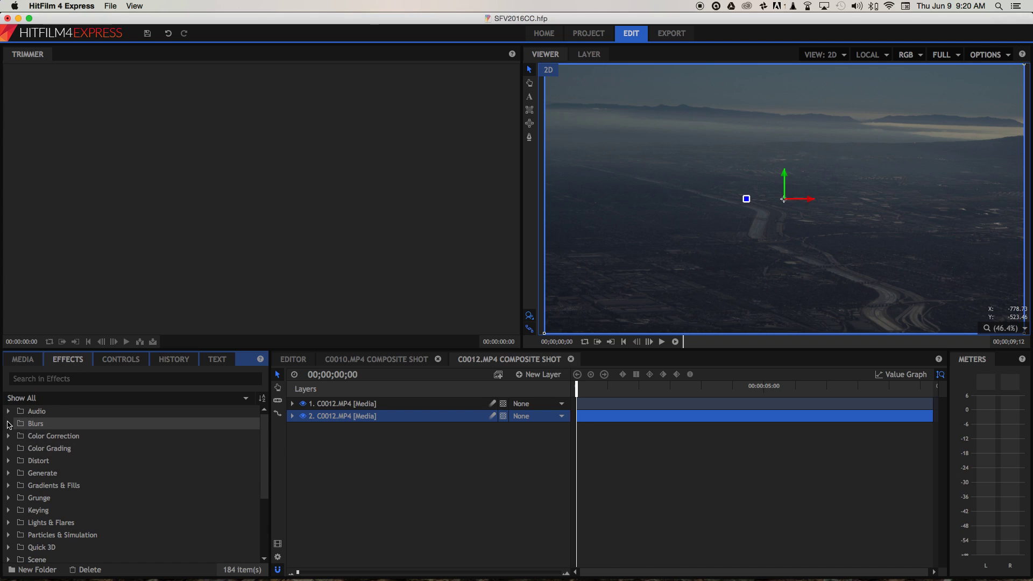
{"action": "left_click", "coordinate": [9, 424]}
{"action": "left_click_drag", "start_coordinate": [43, 451], "coordinate": [413, 444]}
{"action": "left_click_drag", "start_coordinate": [379, 433], "coordinate": [347, 420]}
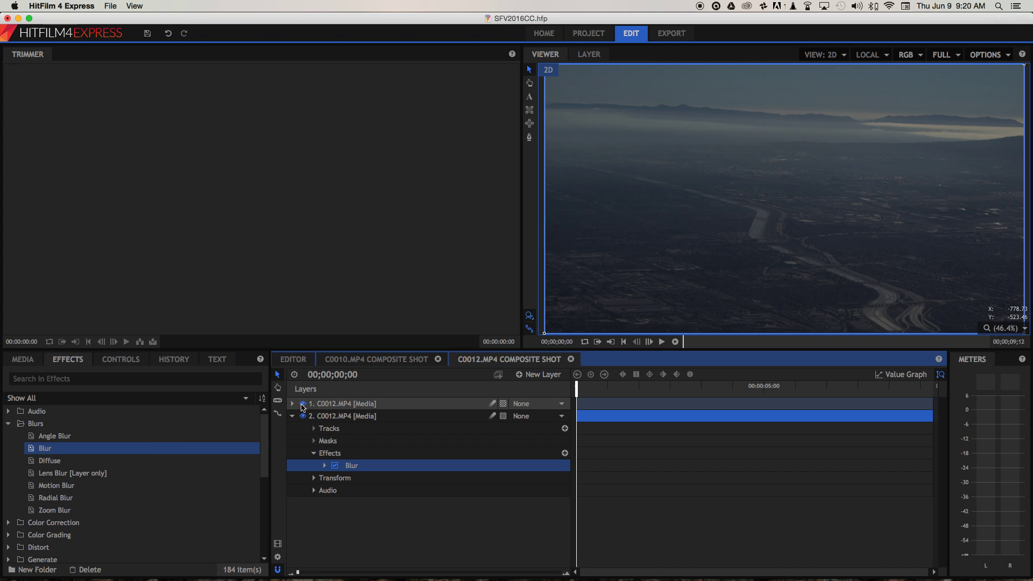
{"action": "left_click", "coordinate": [303, 404]}
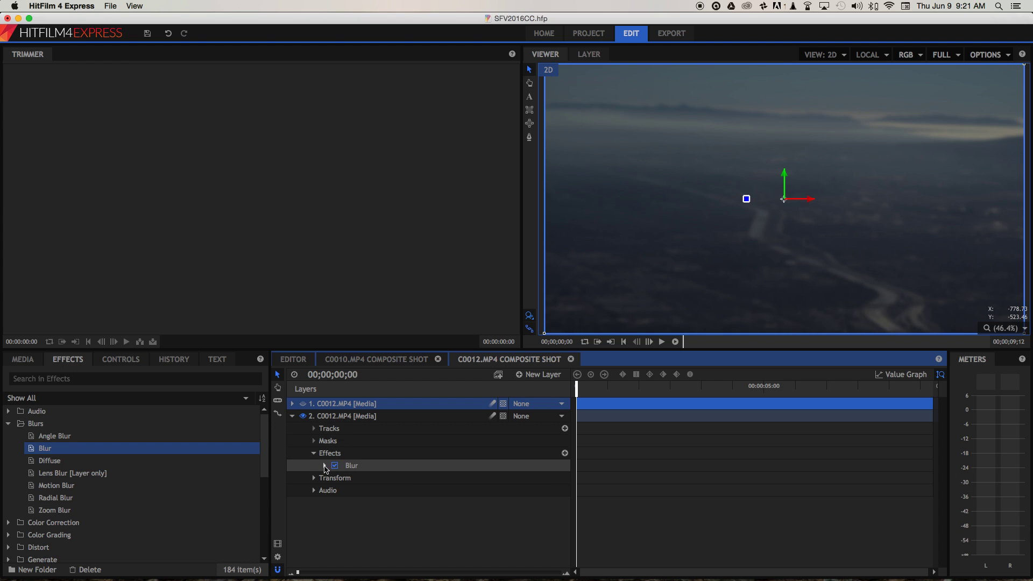
{"action": "left_click", "coordinate": [324, 466]}
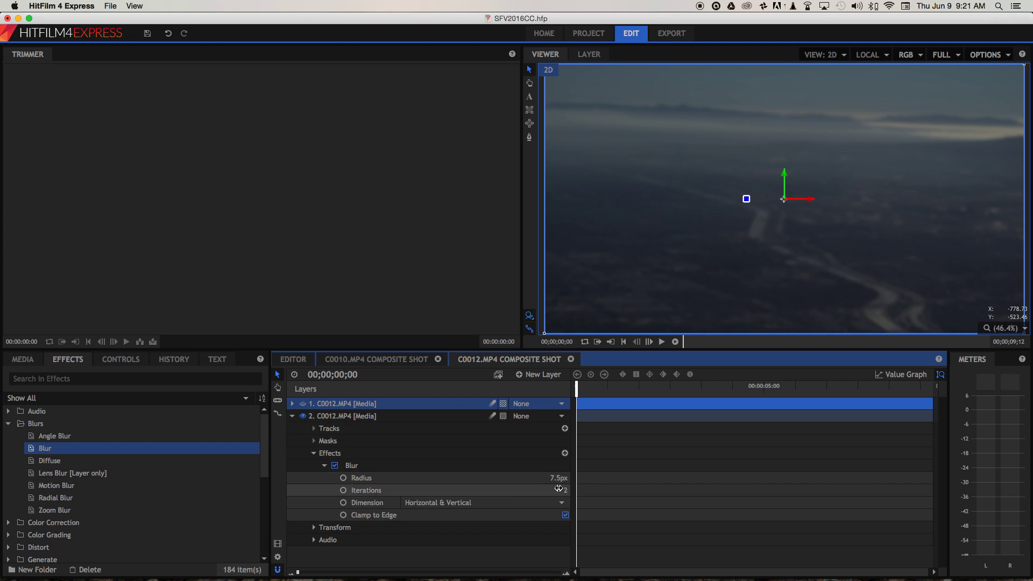
{"action": "left_click_drag", "start_coordinate": [557, 478], "coordinate": [554, 480]}
Step: Undo the last change, collapse the bottom layer's effects, and show and expand the top layer
{"action": "key", "text": "super+z"}
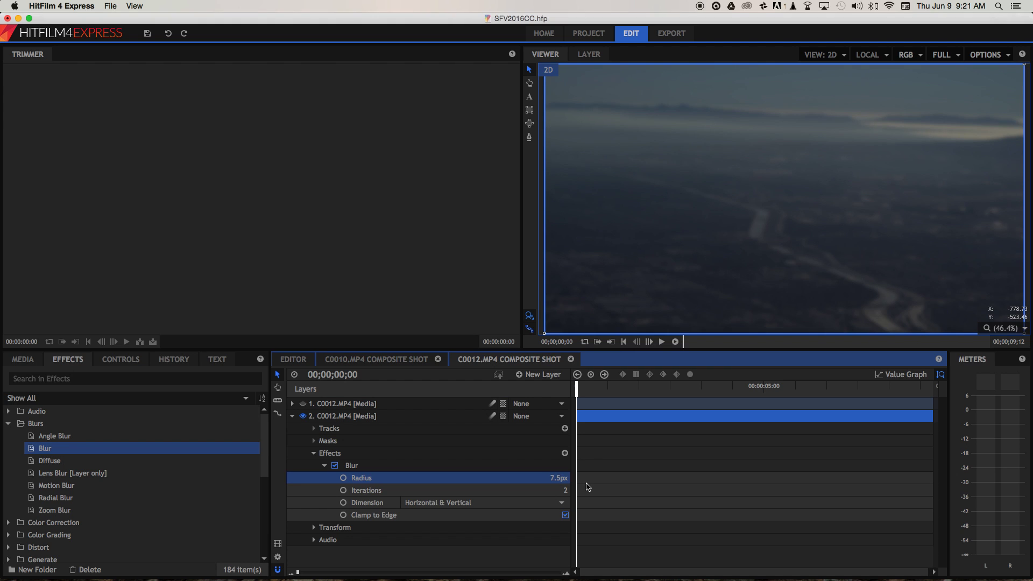
{"action": "left_click", "coordinate": [314, 453]}
{"action": "left_click", "coordinate": [303, 404]}
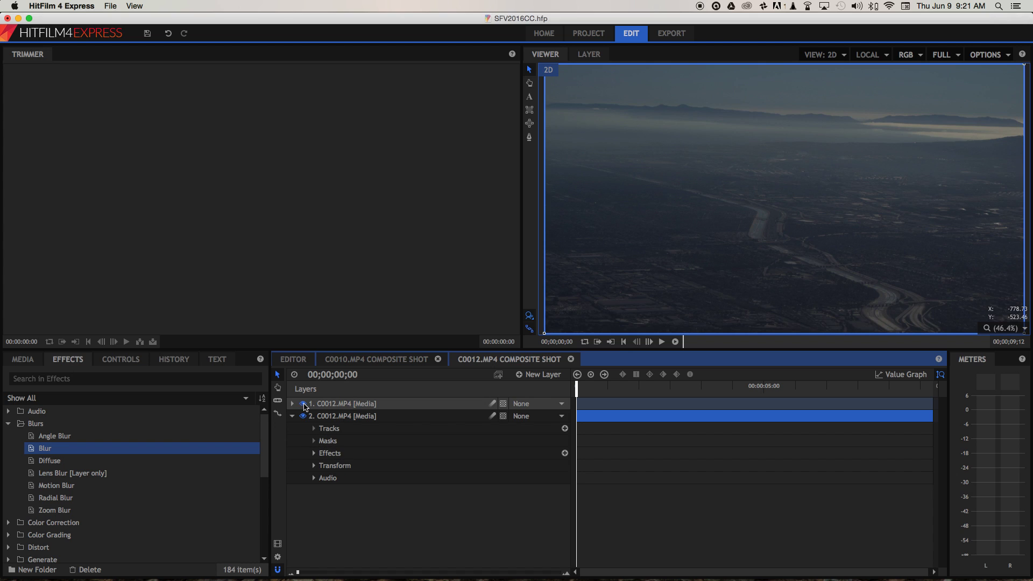
{"action": "left_click", "coordinate": [333, 407]}
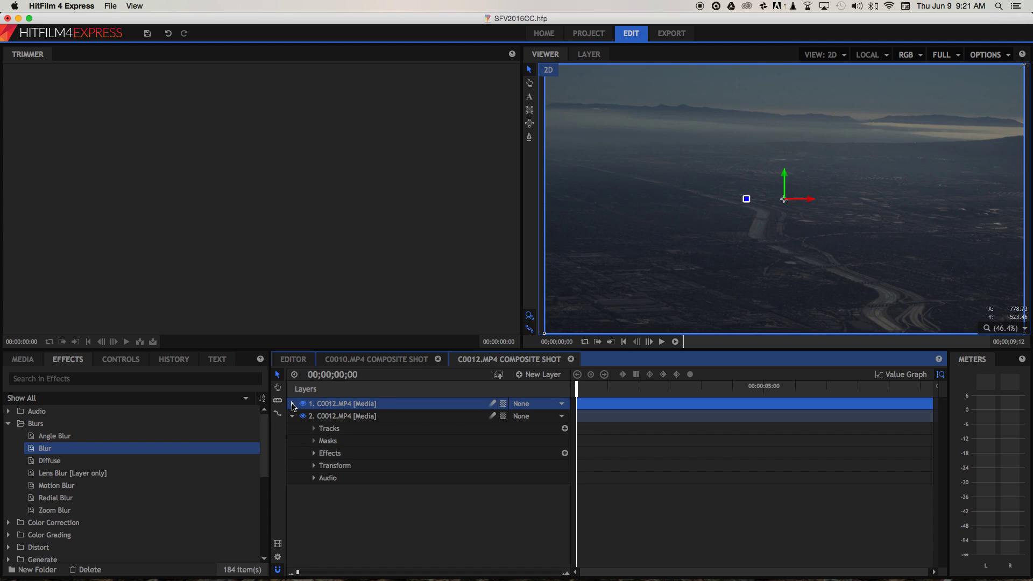
{"action": "left_click", "coordinate": [293, 404]}
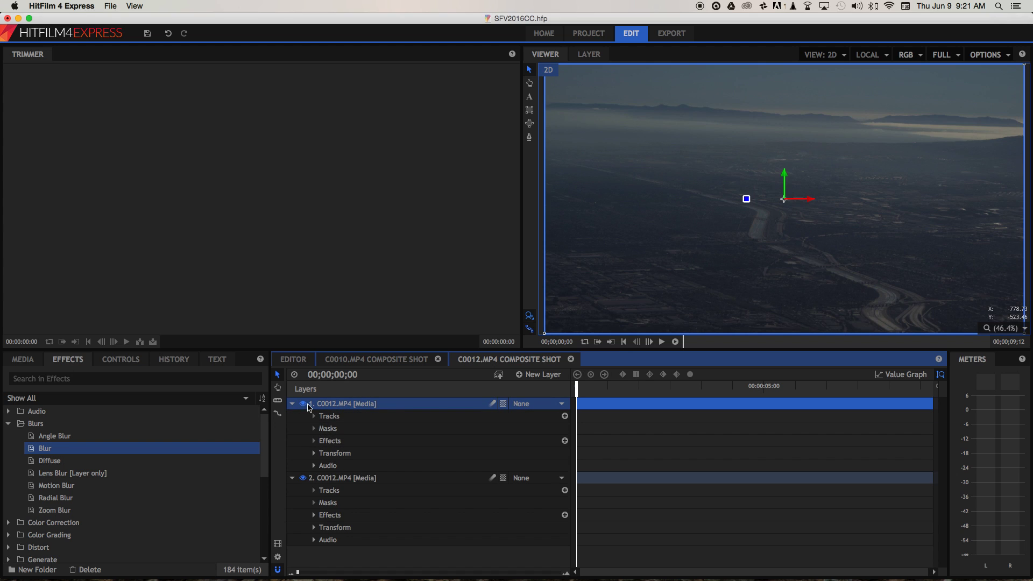
Step: Draw a first rectangular mask across the middle of the frame on the top layer
{"action": "left_click", "coordinate": [529, 110]}
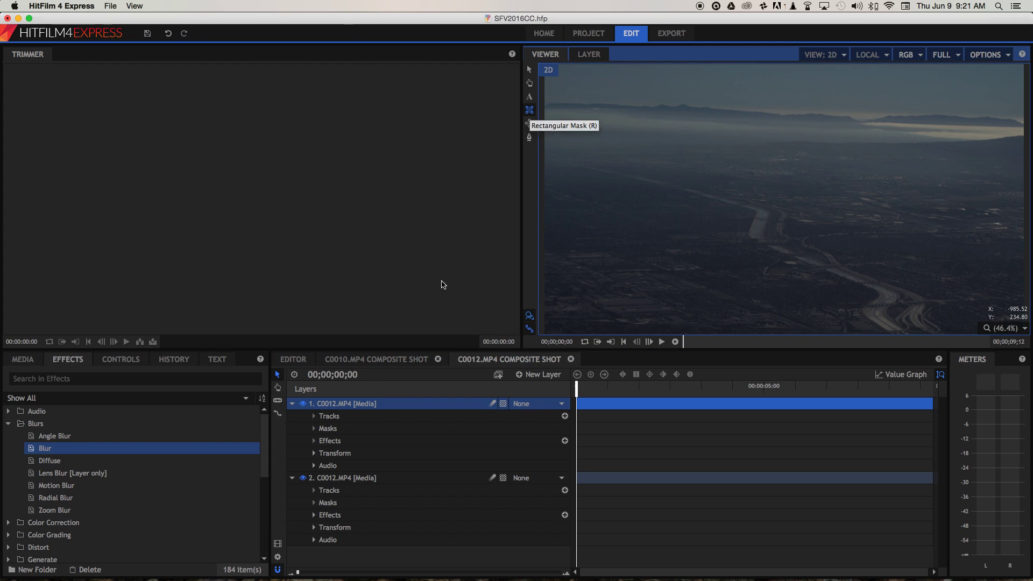
{"action": "left_click", "coordinate": [531, 111]}
{"action": "left_click_drag", "start_coordinate": [559, 129], "coordinate": [1006, 273]}
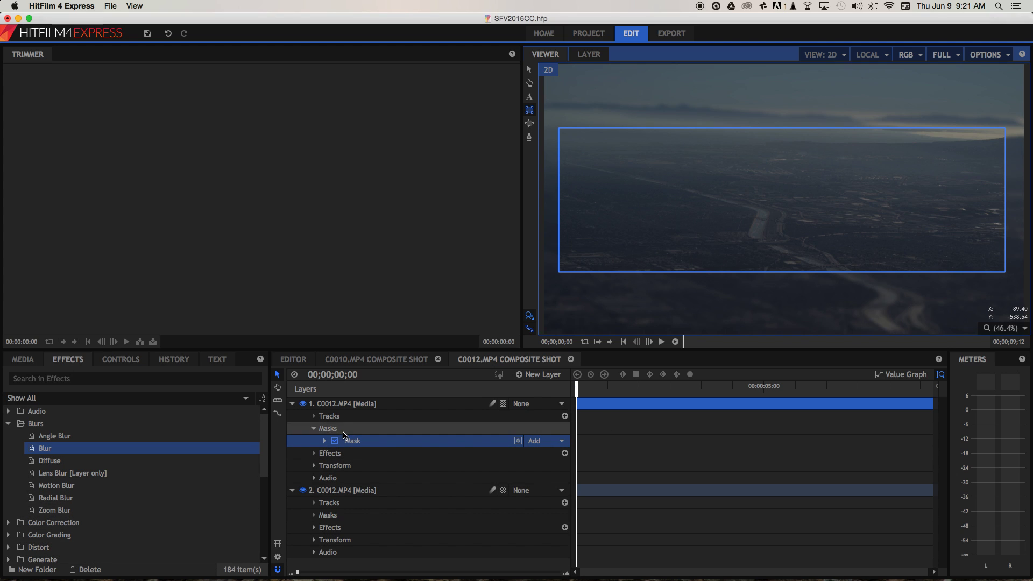
{"action": "left_click", "coordinate": [325, 441]}
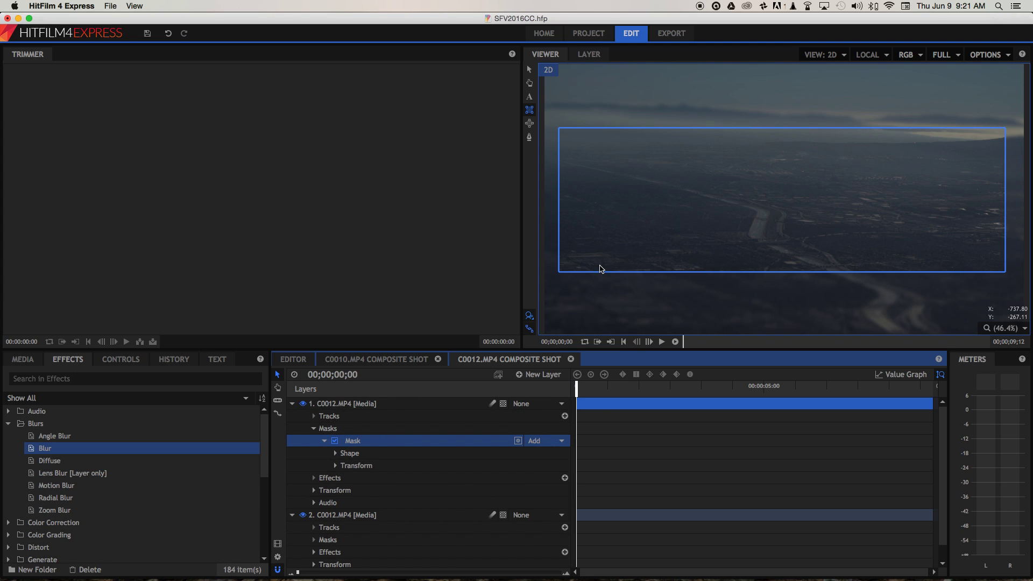
{"action": "left_click", "coordinate": [356, 404]}
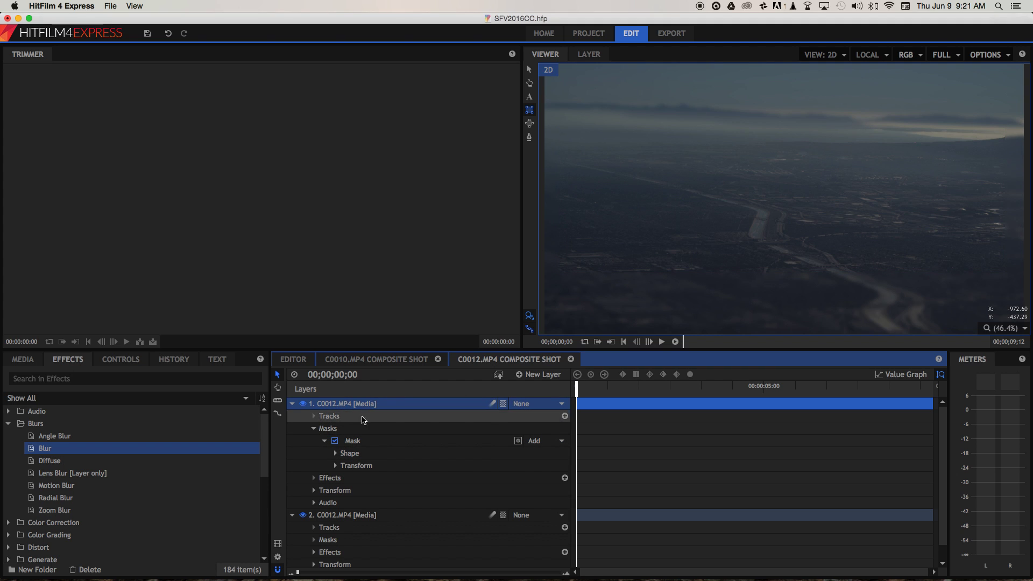
{"action": "scroll", "coordinate": [331, 519], "scroll_direction": "down", "scroll_amount": 1}
{"action": "left_click", "coordinate": [329, 501]}
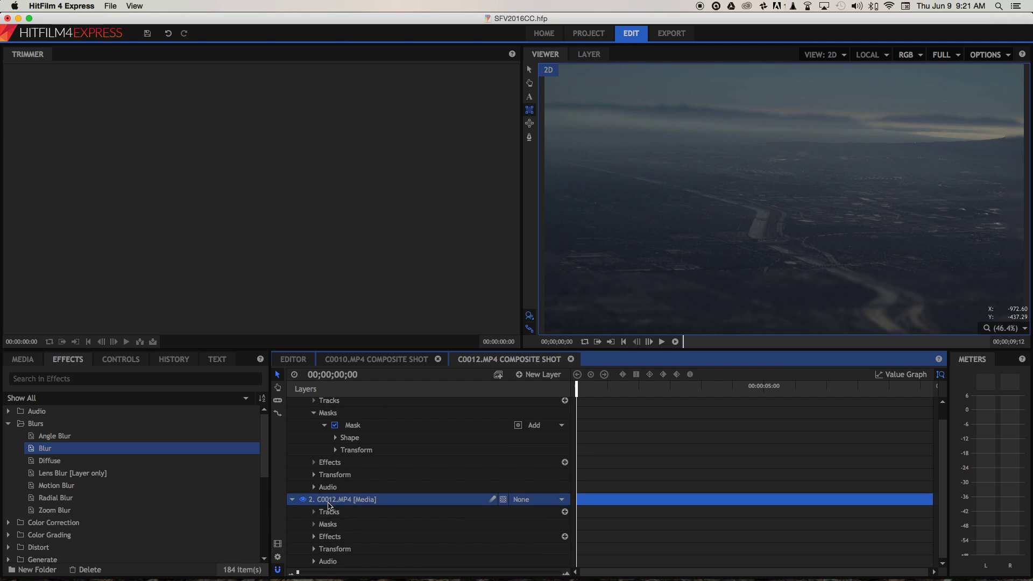
{"action": "scroll", "coordinate": [380, 428], "scroll_direction": "up", "scroll_amount": 1}
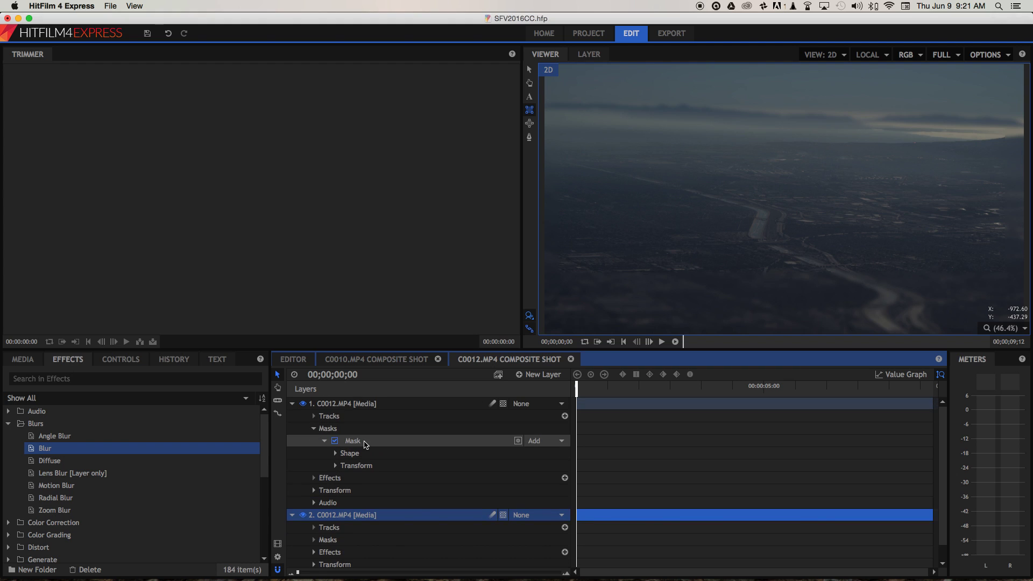
Step: Delete the top layer's old mask and draw a new rectangle across the footage's middle
{"action": "left_click", "coordinate": [366, 441]}
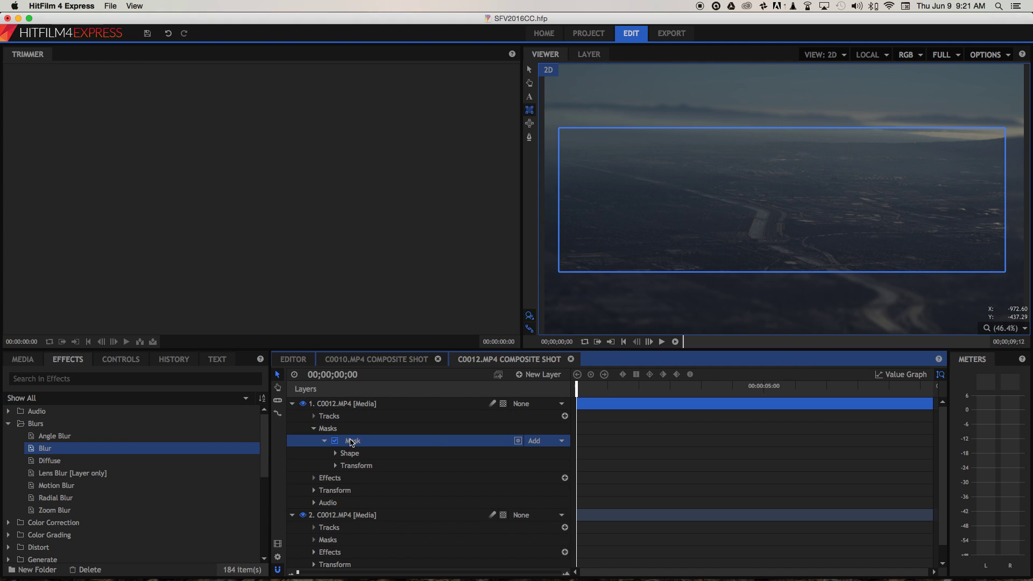
{"action": "key", "text": "Delete"}
{"action": "left_click", "coordinate": [344, 404]}
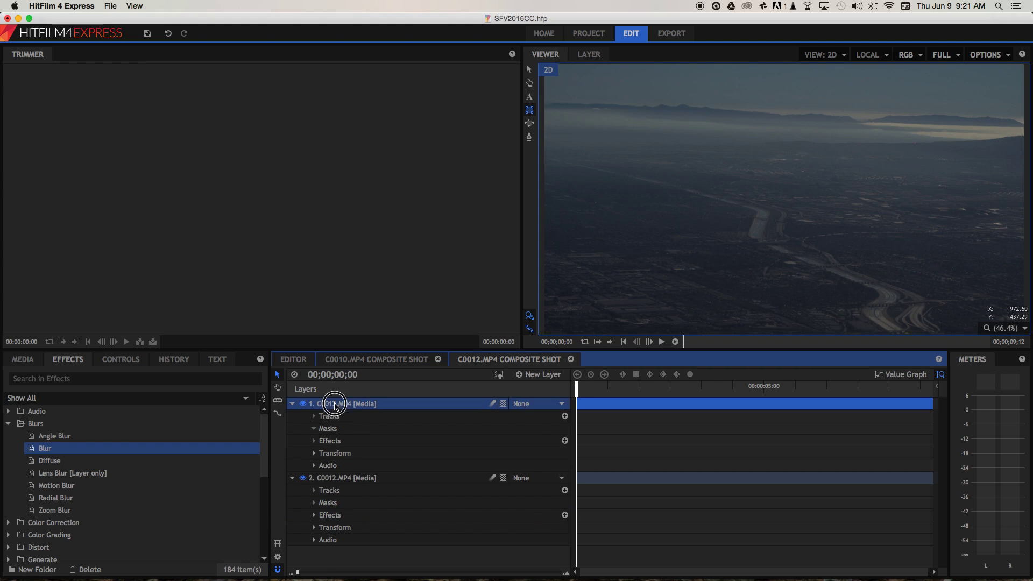
{"action": "left_click_drag", "start_coordinate": [593, 128], "coordinate": [956, 276]}
{"action": "scroll", "coordinate": [1001, 267], "scroll_direction": "down", "scroll_amount": 1}
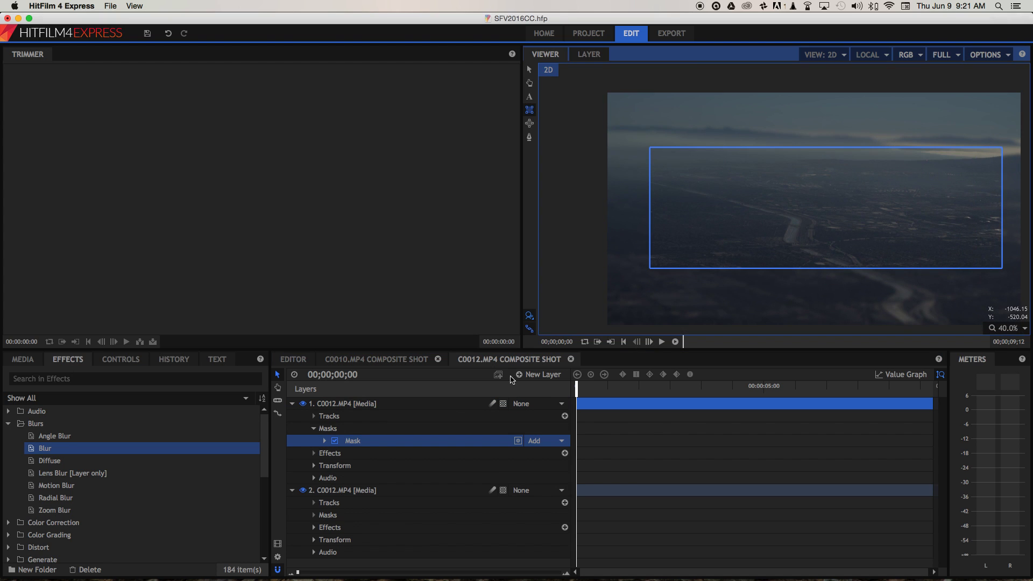
Step: Set the mask's transform to Position -23, 113 and Scale 143% × 105%
{"action": "left_click", "coordinate": [323, 441]}
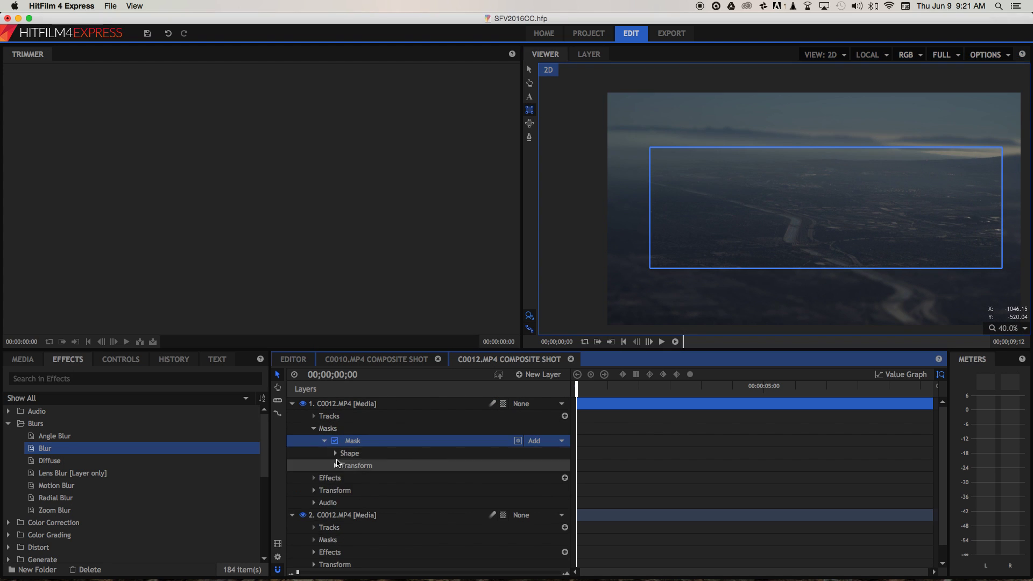
{"action": "left_click", "coordinate": [336, 466]}
{"action": "scroll", "coordinate": [431, 463], "scroll_direction": "down", "scroll_amount": 2}
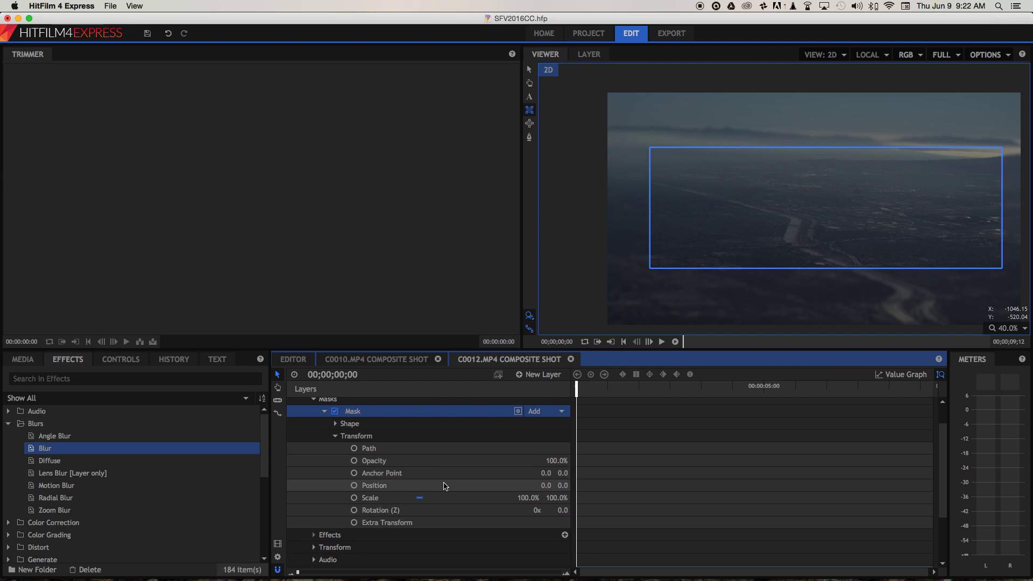
{"action": "left_click_drag", "start_coordinate": [544, 485], "coordinate": [544, 486]}
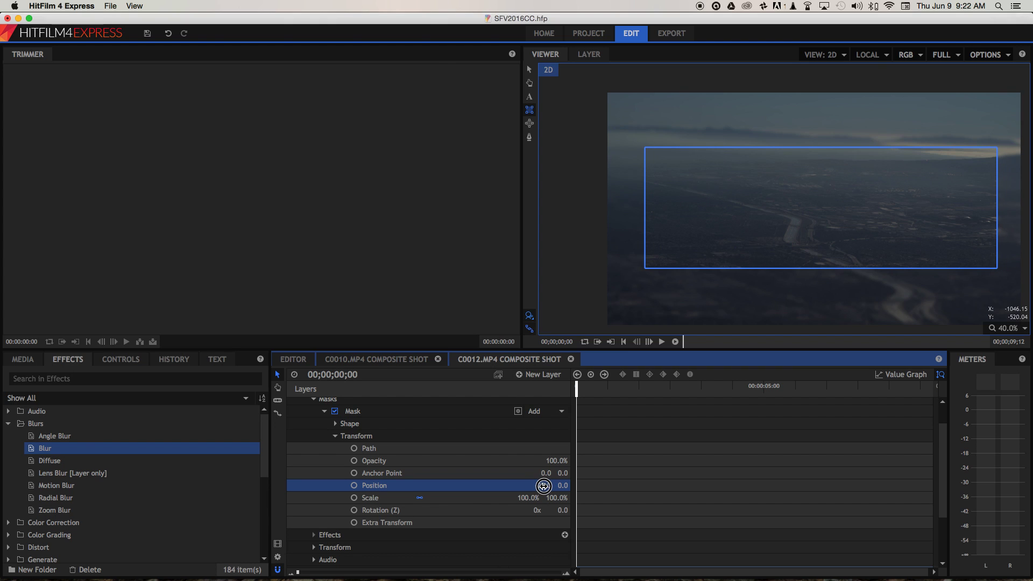
{"action": "left_click", "coordinate": [421, 499]}
{"action": "left_click_drag", "start_coordinate": [535, 497], "coordinate": [526, 499]}
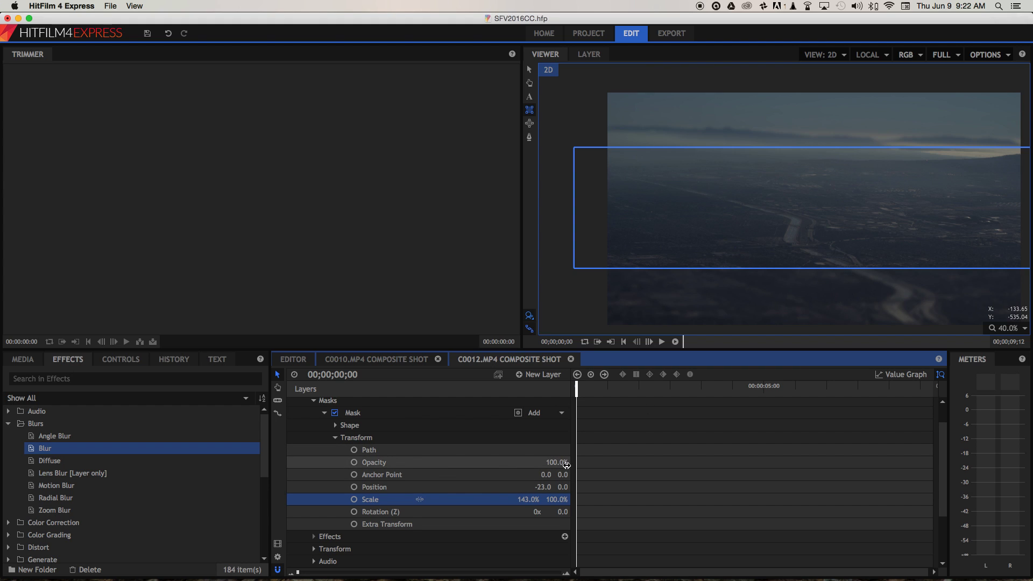
{"action": "left_click_drag", "start_coordinate": [560, 500], "coordinate": [560, 485]}
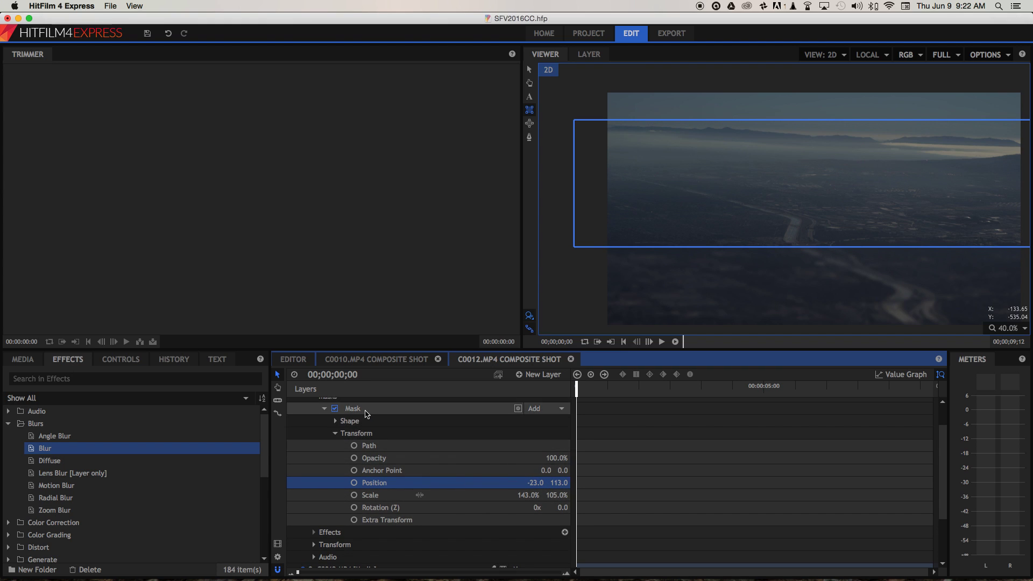
{"action": "scroll", "coordinate": [360, 417], "scroll_direction": "up", "scroll_amount": 3}
{"action": "left_click", "coordinate": [347, 404]}
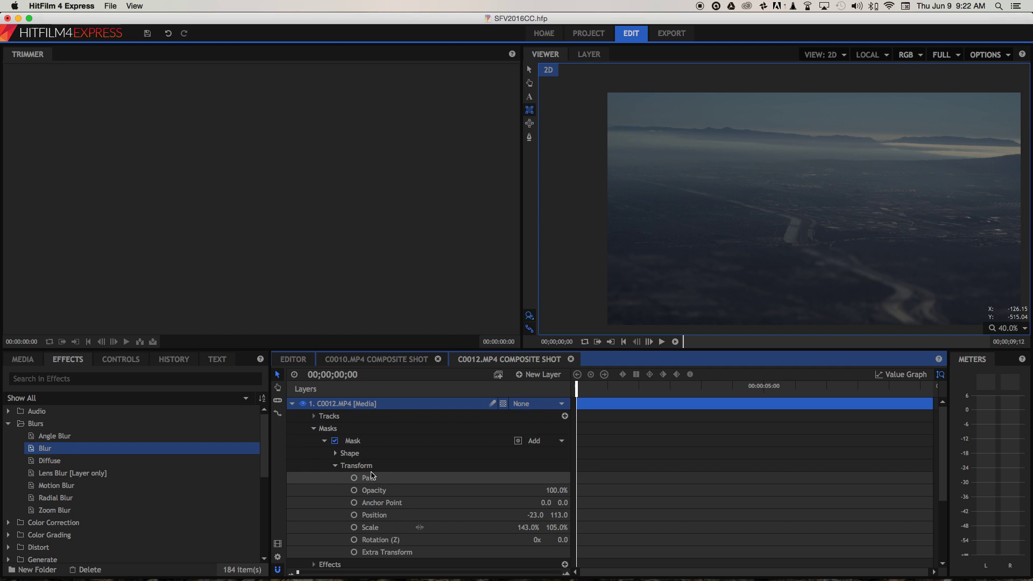
Step: Set the rectangular mask's Feather Strength to 229.0px
{"action": "left_click", "coordinate": [335, 466]}
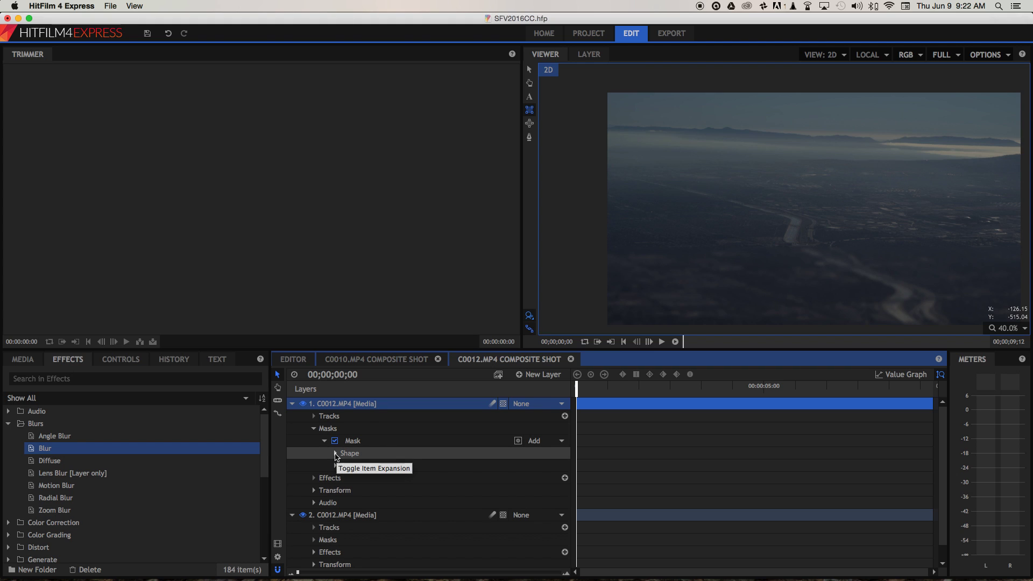
{"action": "left_click", "coordinate": [335, 453]}
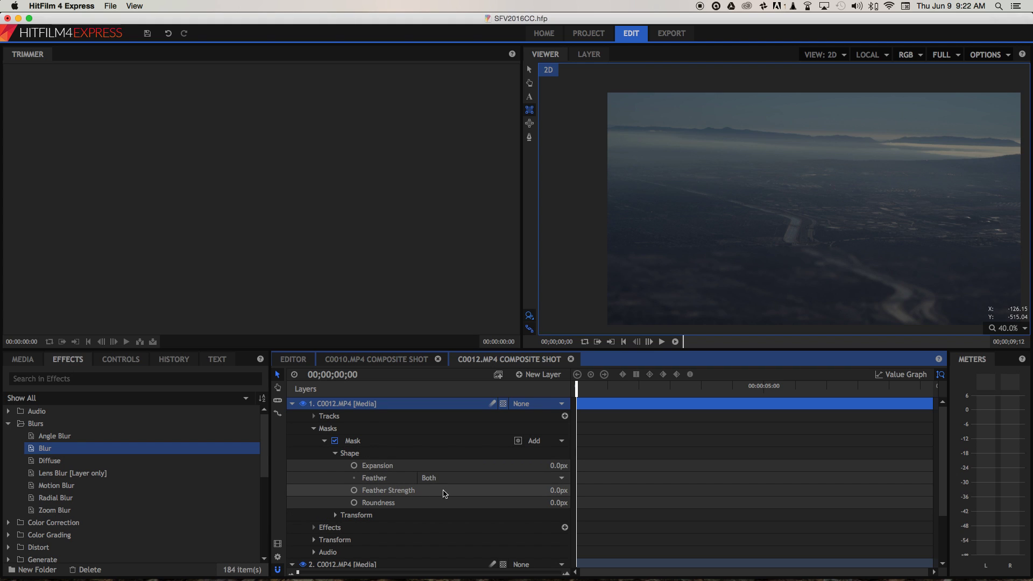
{"action": "left_click", "coordinate": [553, 490]}
{"action": "left_click_drag", "start_coordinate": [553, 490], "coordinate": [553, 490]}
{"action": "left_click", "coordinate": [332, 403]}
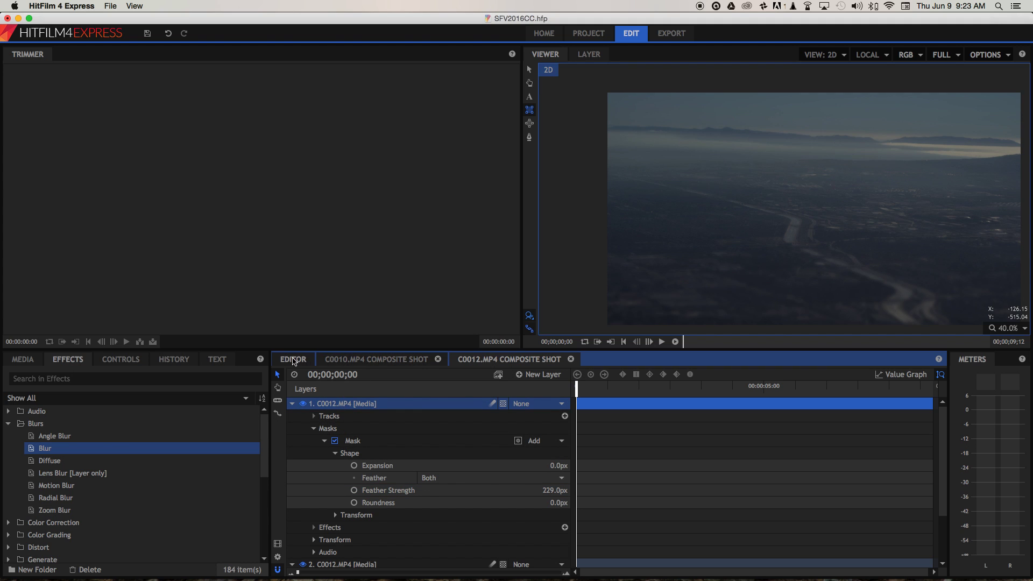
Step: Switch to the Editor timeline and open the C0012.MP4 composite shot
{"action": "left_click", "coordinate": [294, 359]}
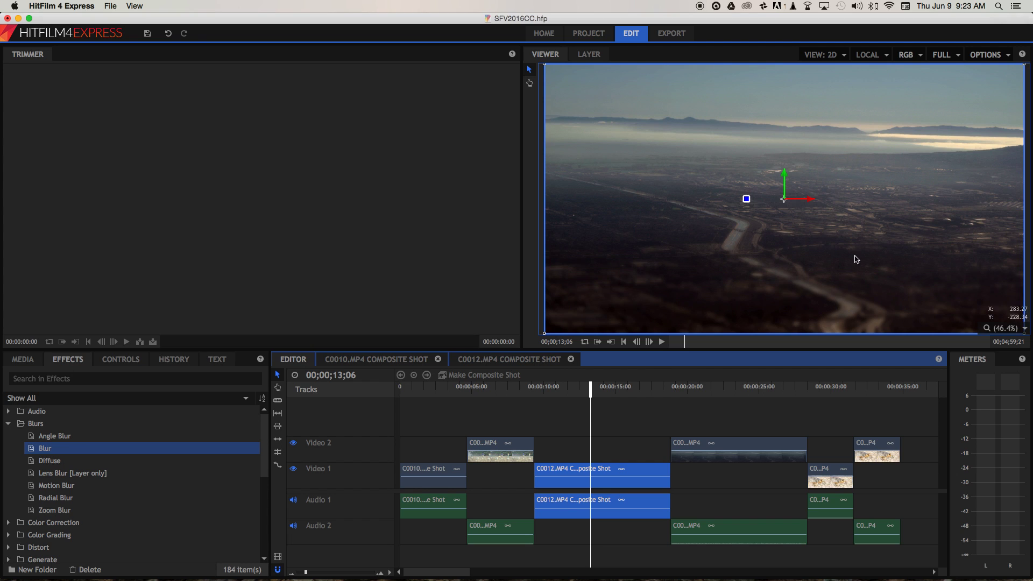
{"action": "left_click", "coordinate": [484, 365]}
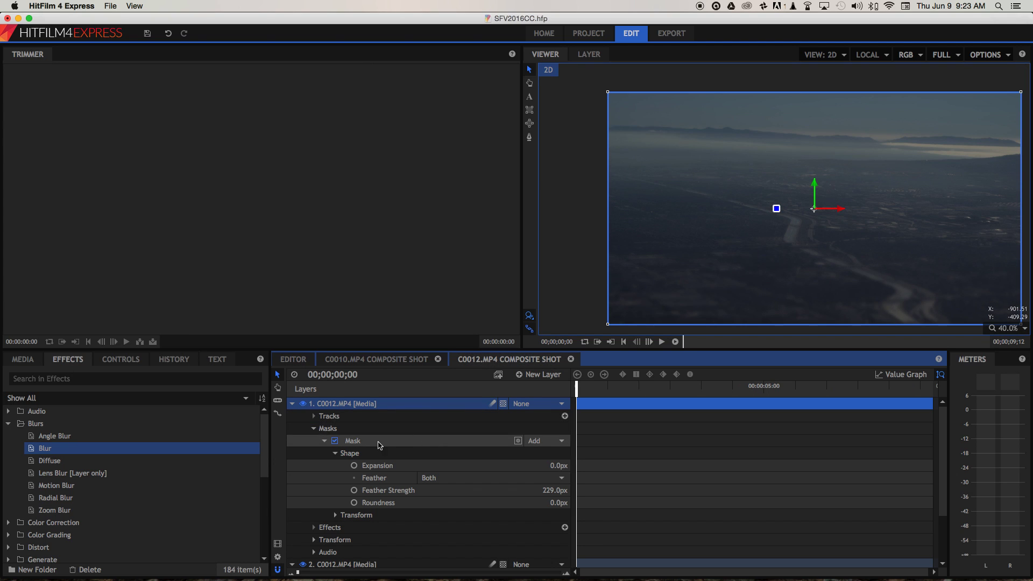
Step: Rescale the focus-band mask to 142% × 126% at position -23, 66
{"action": "left_click", "coordinate": [335, 515]}
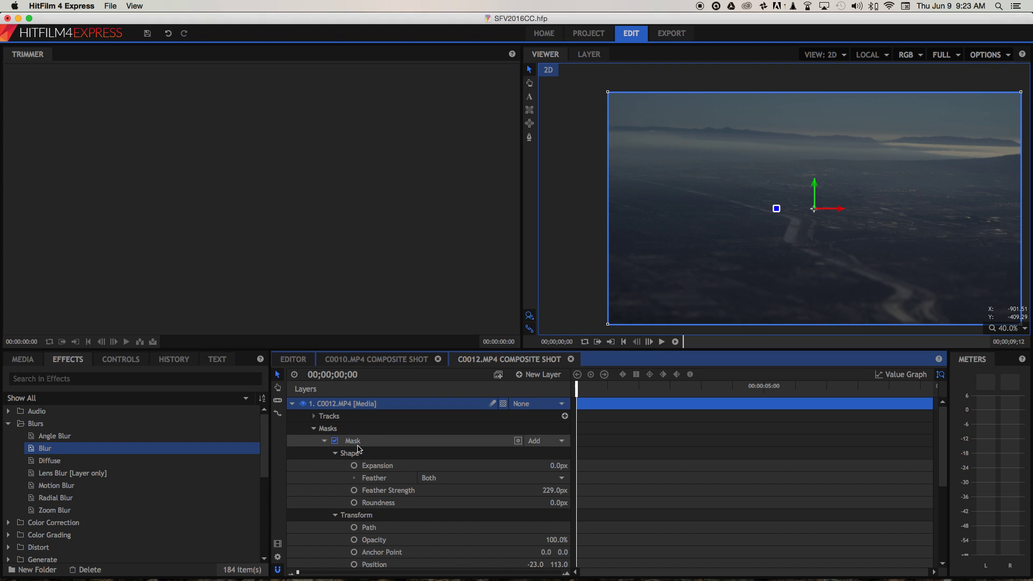
{"action": "left_click", "coordinate": [376, 515]}
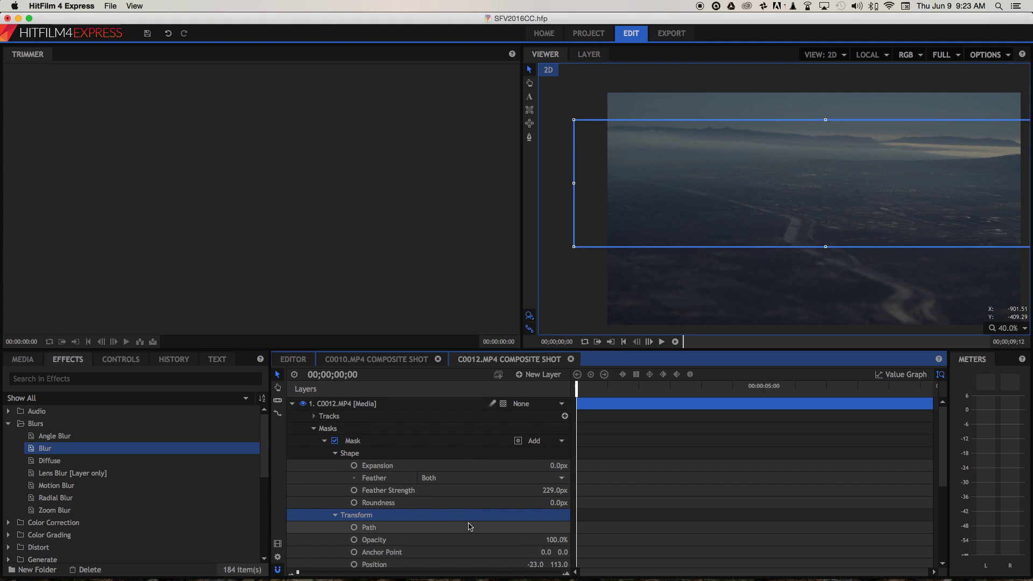
{"action": "scroll", "coordinate": [468, 527], "scroll_direction": "down", "scroll_amount": 4}
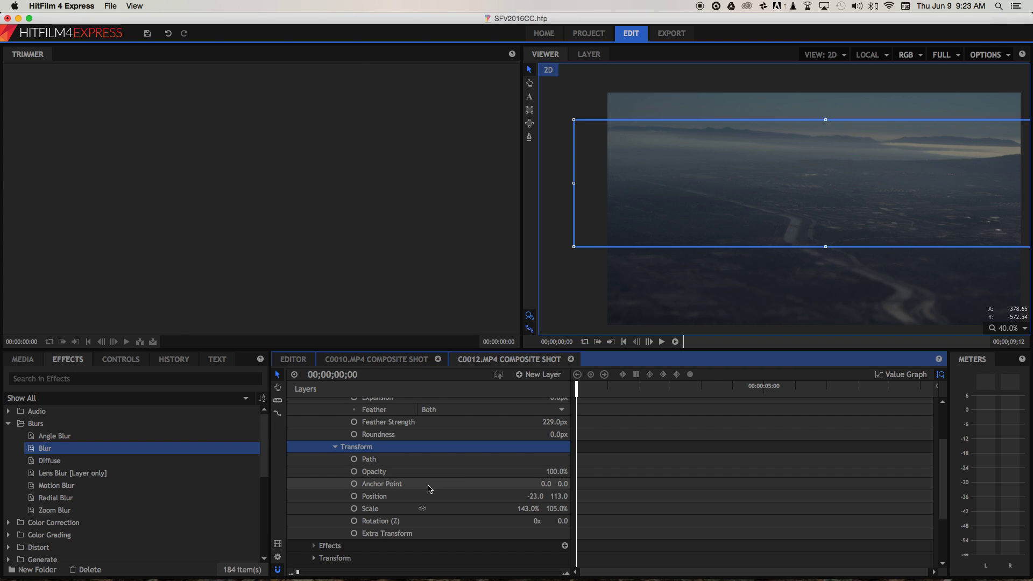
{"action": "left_click_drag", "start_coordinate": [527, 509], "coordinate": [527, 509]}
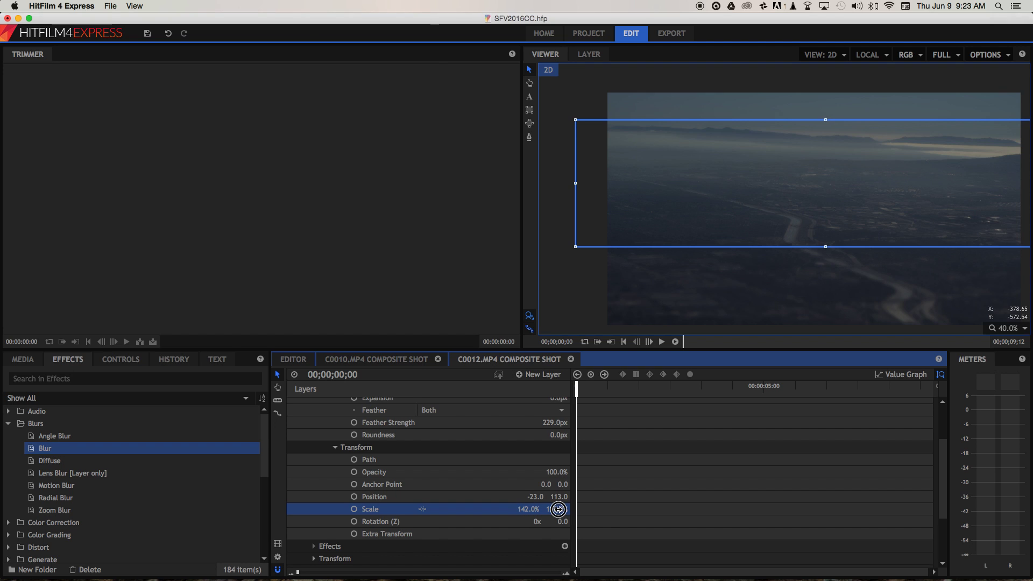
{"action": "mouse_move", "coordinate": [559, 509]}
{"action": "left_mouse_down"}
{"action": "mouse_move", "coordinate": [547, 509]}
{"action": "mouse_move", "coordinate": [561, 497]}
{"action": "left_mouse_up"}
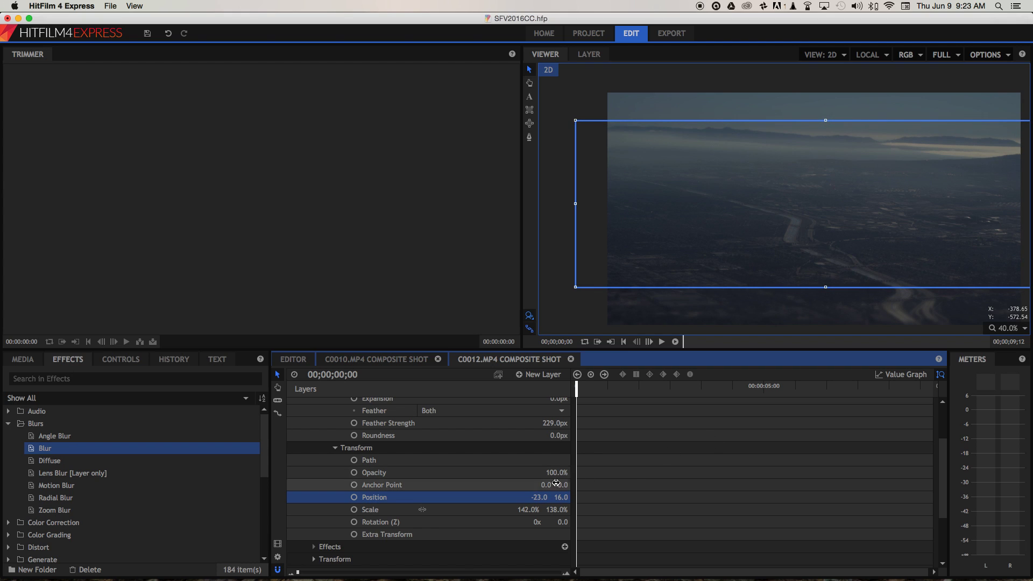
{"action": "left_click_drag", "start_coordinate": [556, 511], "coordinate": [563, 497]}
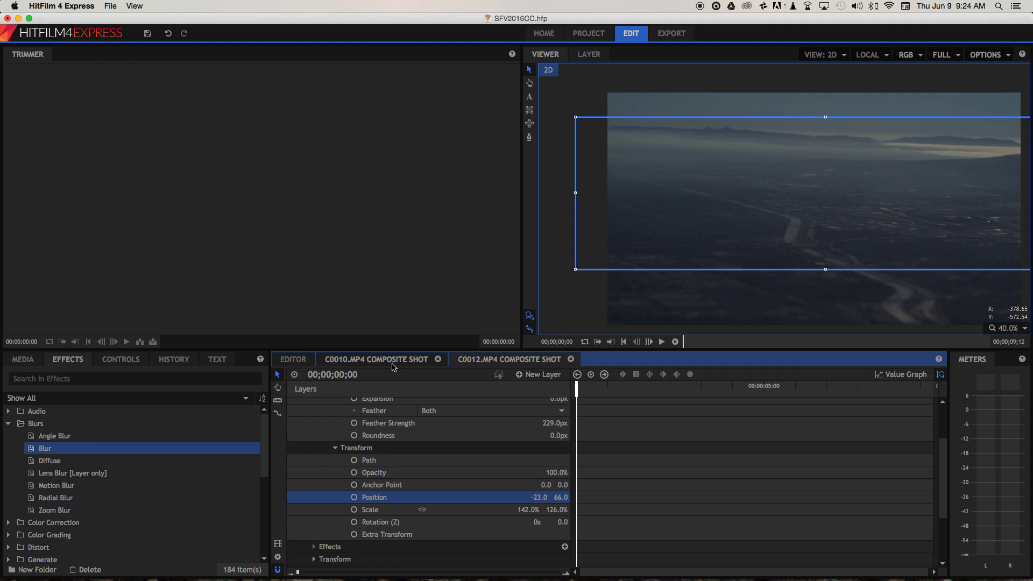
{"action": "left_click", "coordinate": [297, 365]}
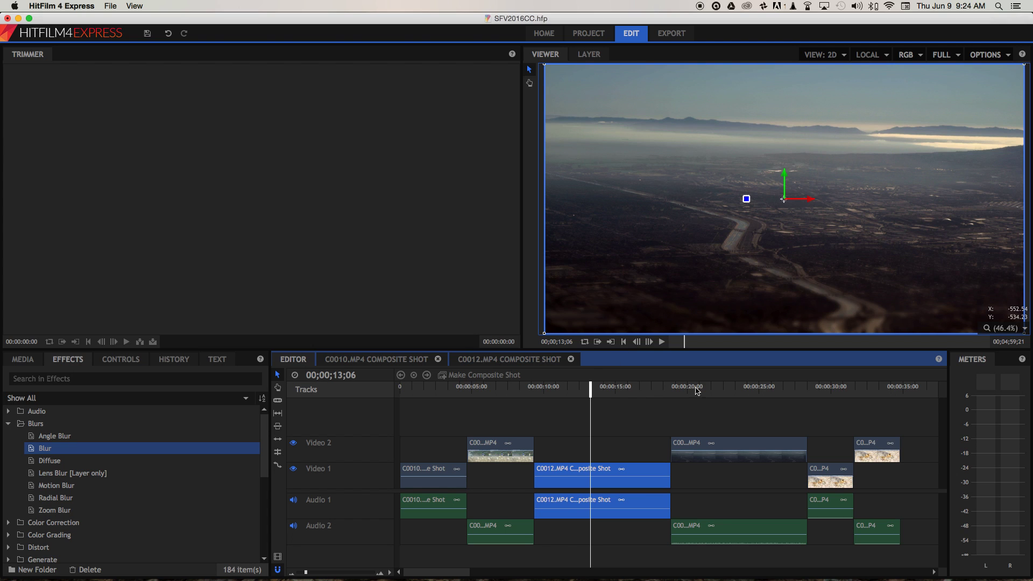
Step: Move the playhead to 00;00;23;00, then back to 00;00;13;20 to review the clip
{"action": "left_click", "coordinate": [730, 391]}
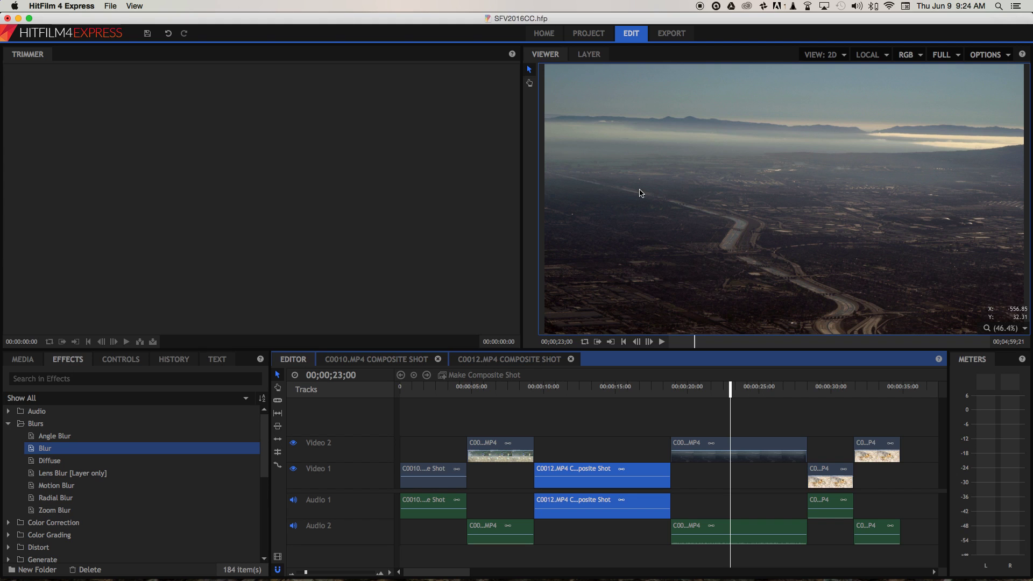
{"action": "left_click", "coordinate": [598, 388]}
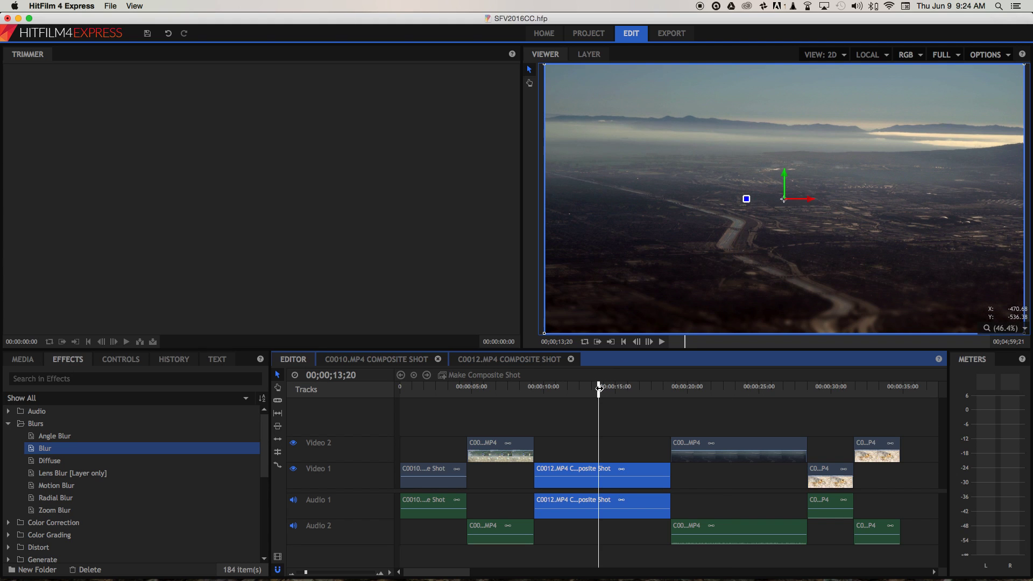